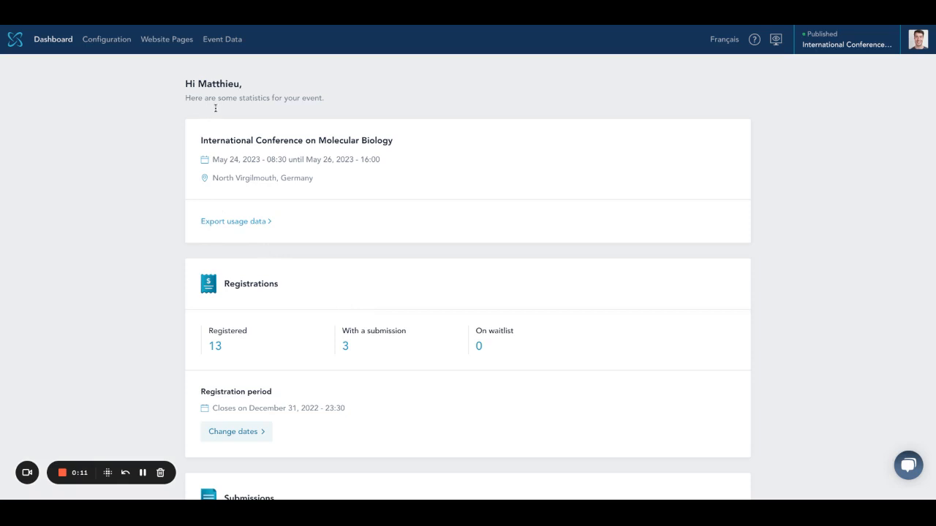
Review the dashboard statistics for registrations, submissions, reviews, payments and the virtual poster session.
scroll(130, 149, "down", 3)
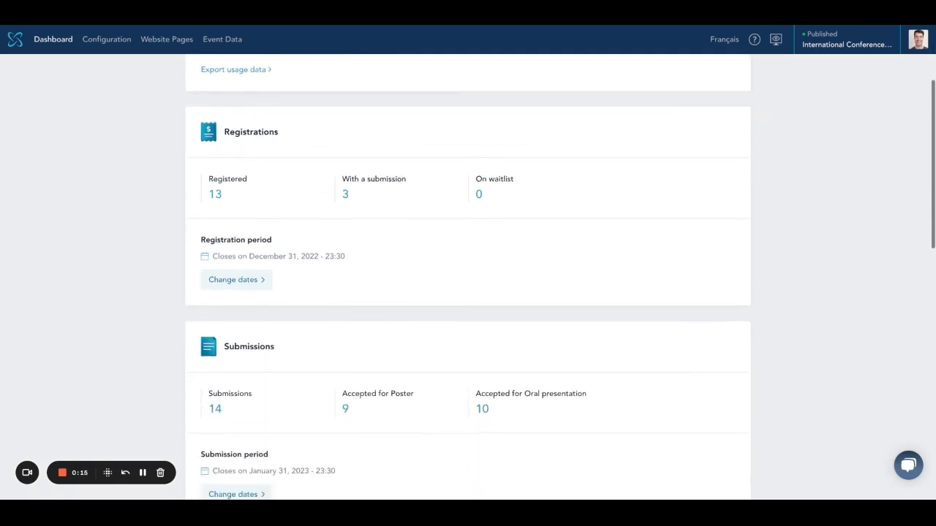
scroll(147, 173, "down", 3)
scroll(147, 173, "down", 4)
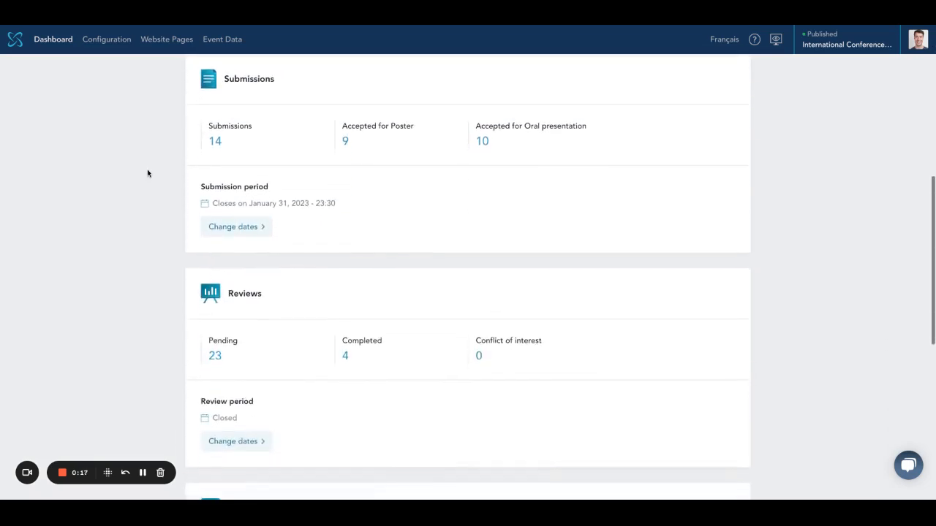
scroll(468, 277, "down", 3)
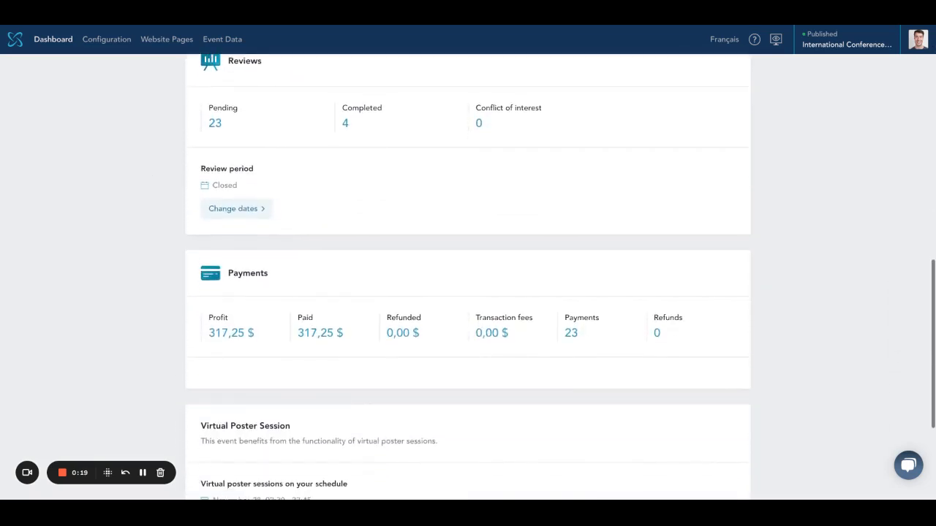
scroll(468, 278, "up", 10)
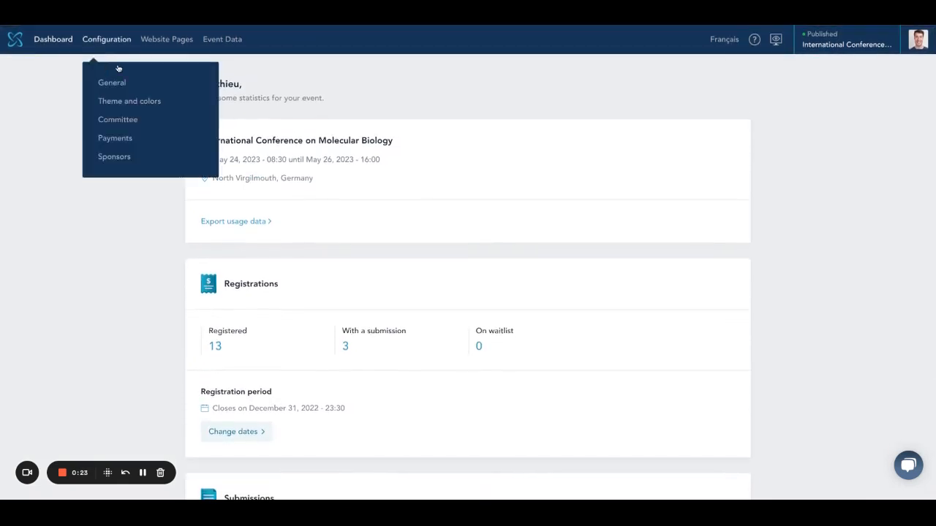
Open the event's general configuration and review its name, contact, language, date and venue settings.
mouse_move(120, 68)
left_click(104, 69)
scroll(290, 280, "down", 1)
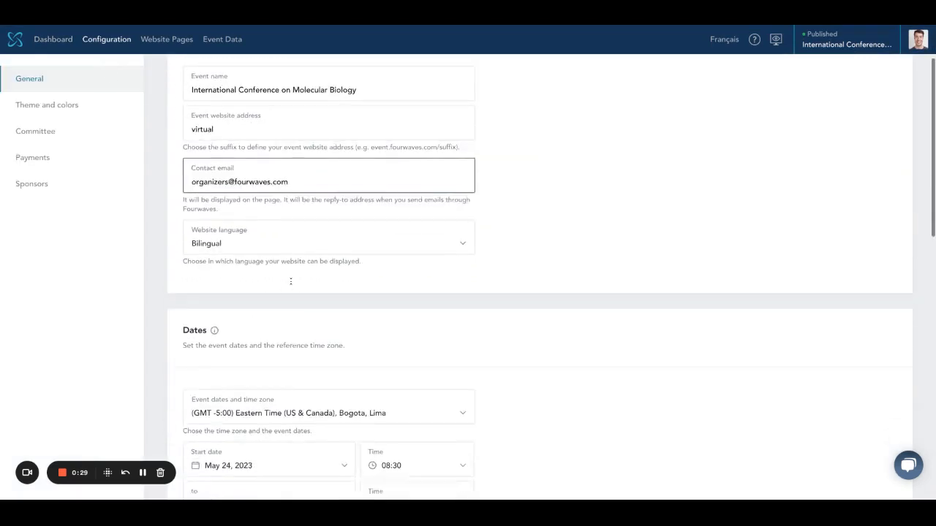
scroll(290, 281, "down", 8)
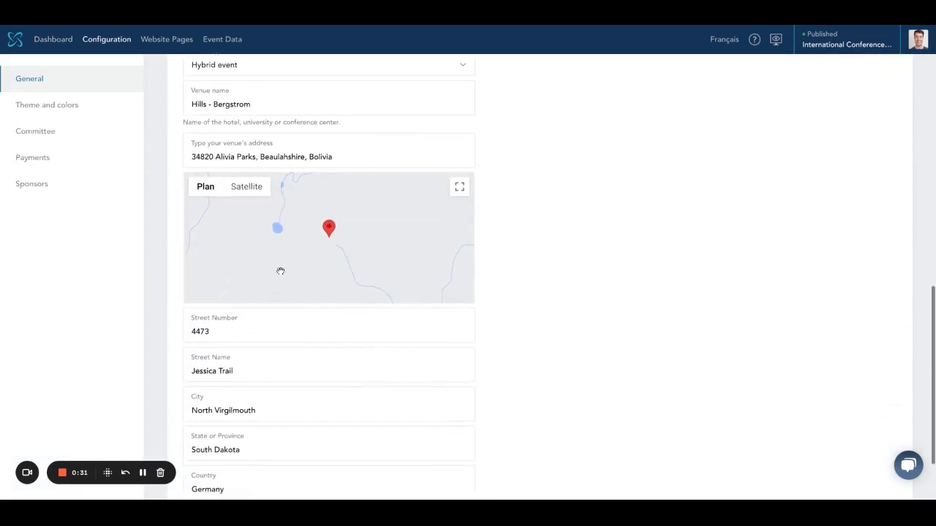
Review the event's theme and colors settings, including the banner, logo and primary color.
left_click(47, 108)
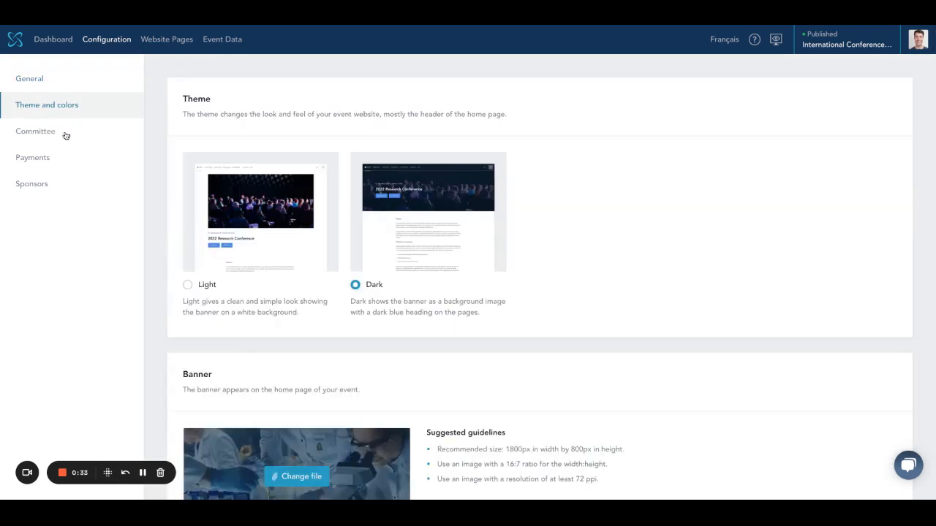
scroll(334, 324, "down", 3)
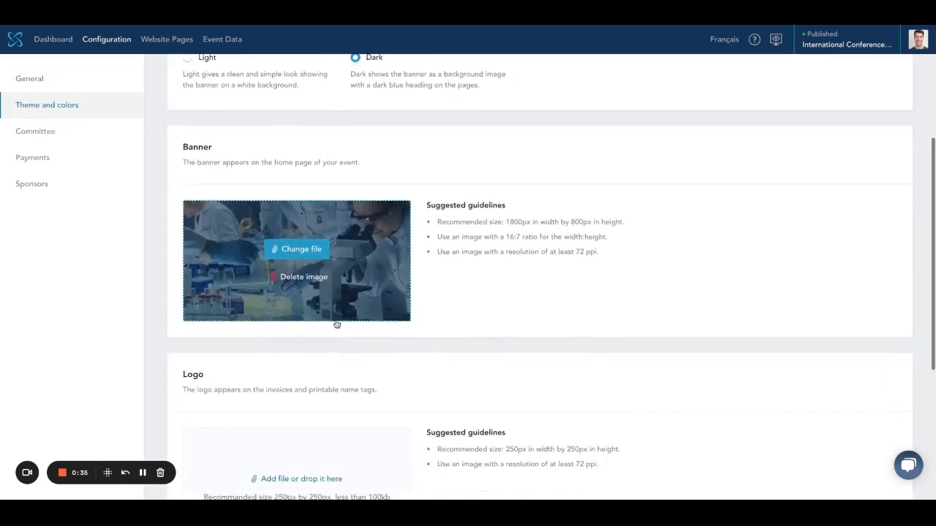
scroll(336, 324, "down", 1)
scroll(317, 265, "down", 3)
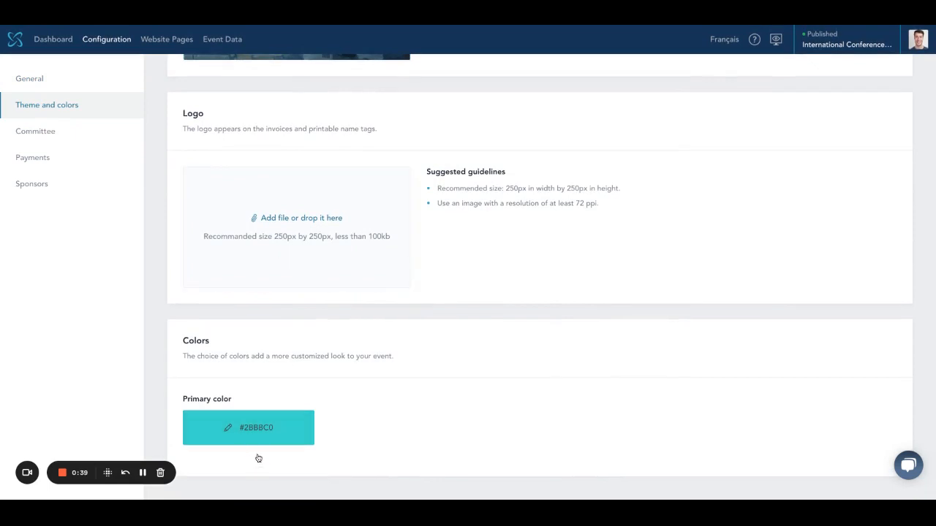
Open the committee settings and view the roles available for the organizing committee member, keeping Organizer.
left_click(46, 158)
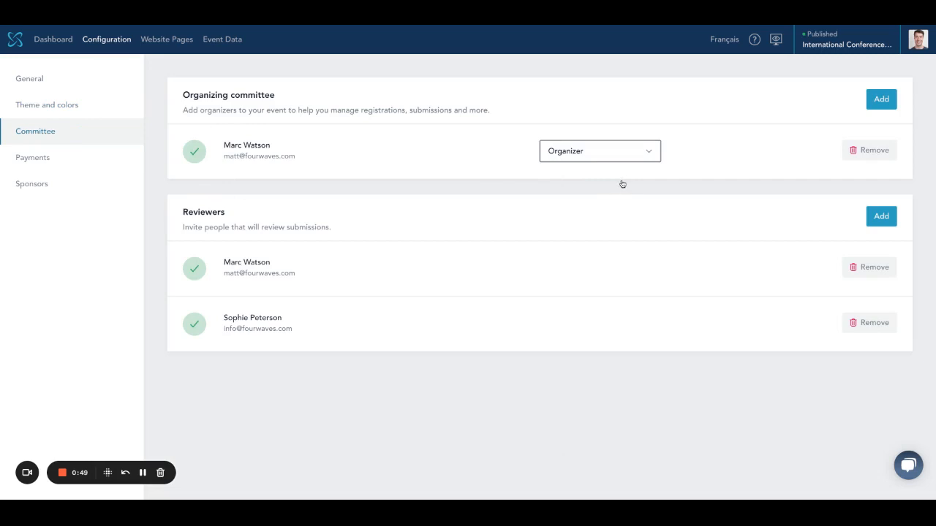
left_click(623, 155)
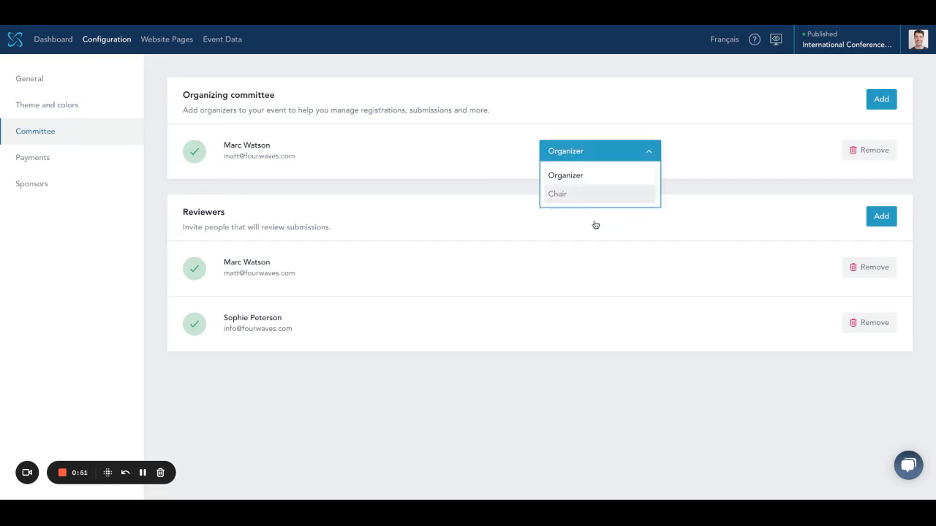
left_click(616, 179)
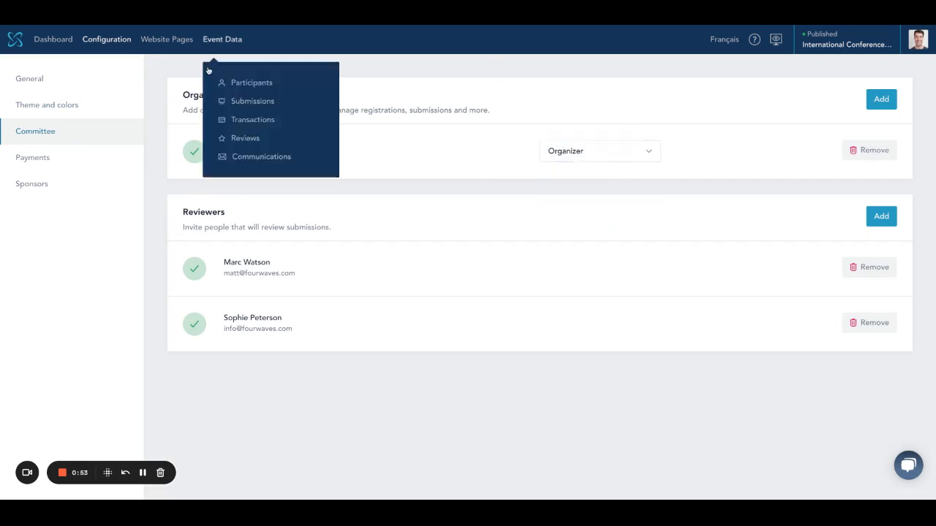
left_click(626, 183)
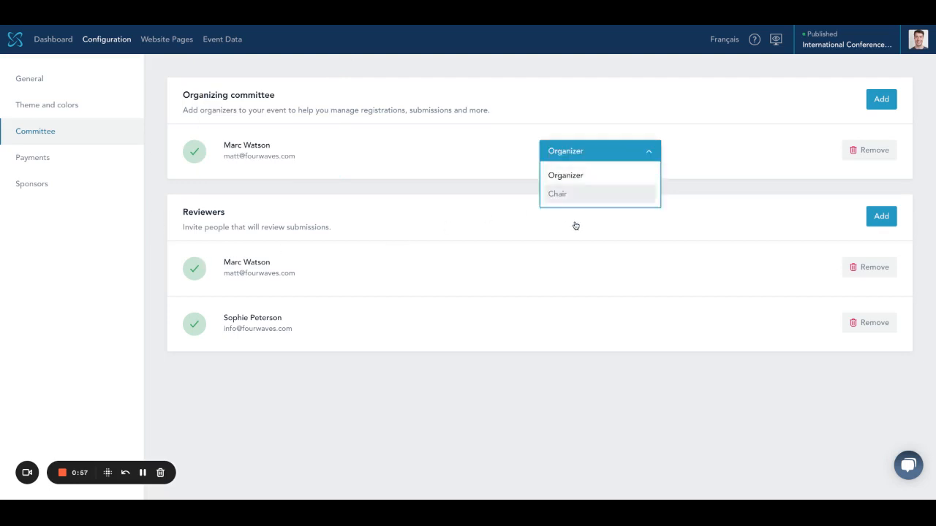
left_click(502, 213)
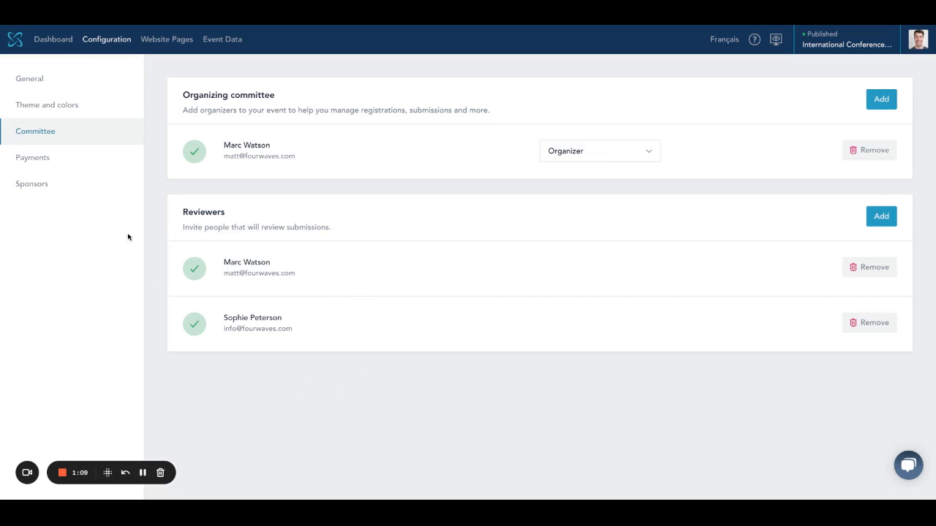
Review the payment settings, covering online and deferred payments, taxes and coupon codes.
left_click(33, 157)
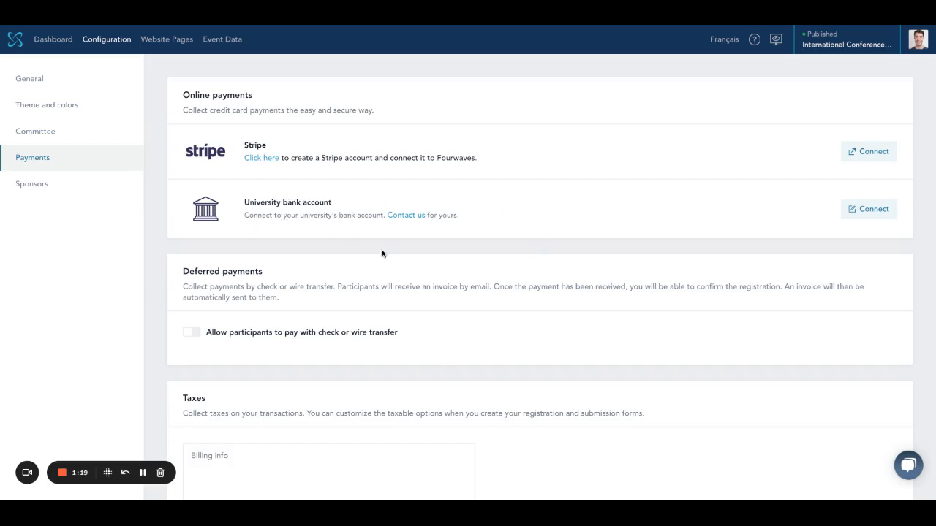
scroll(402, 281, "down", 5)
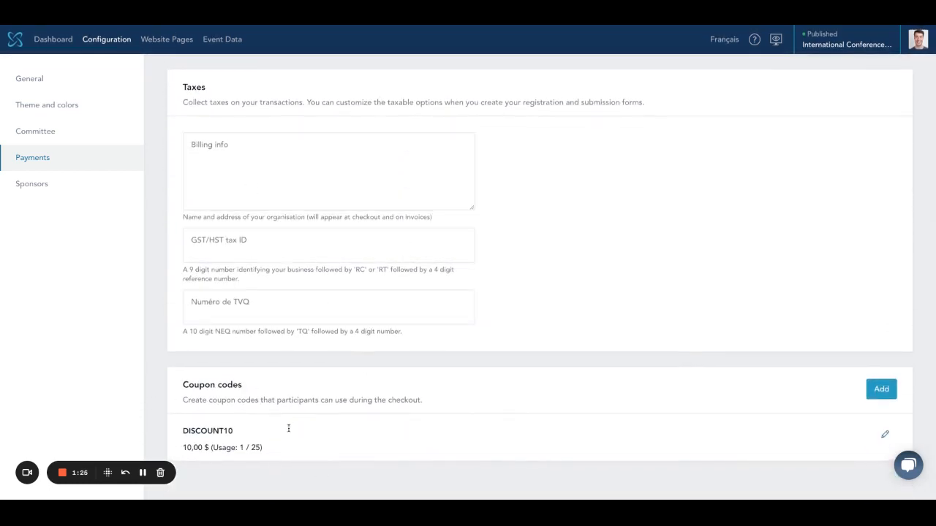
scroll(298, 428, "up", 5)
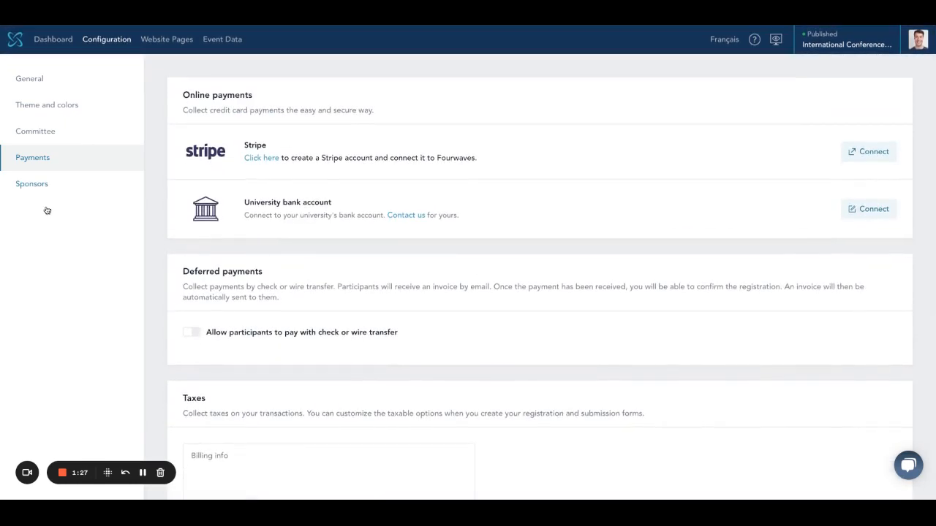
Open the sponsors list and view the Biocon sponsor's editable details without saving changes.
left_click(46, 209)
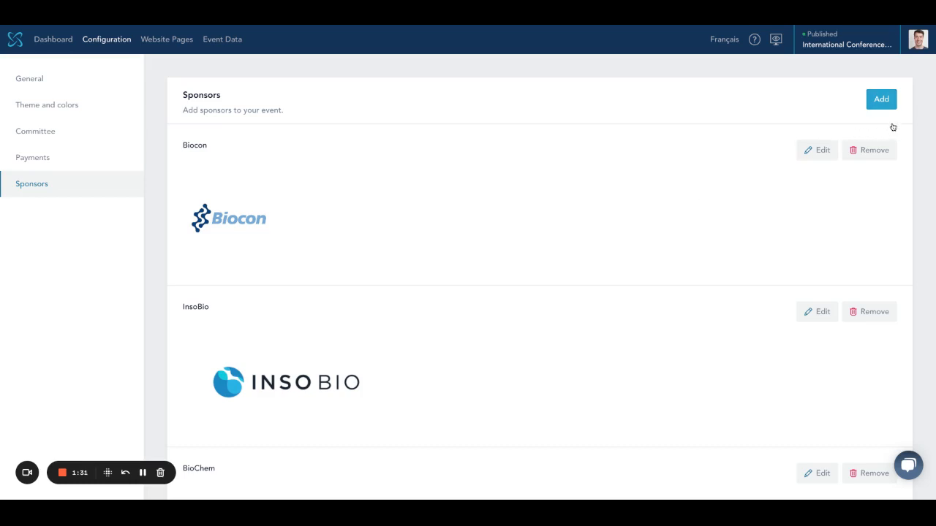
left_click(832, 155)
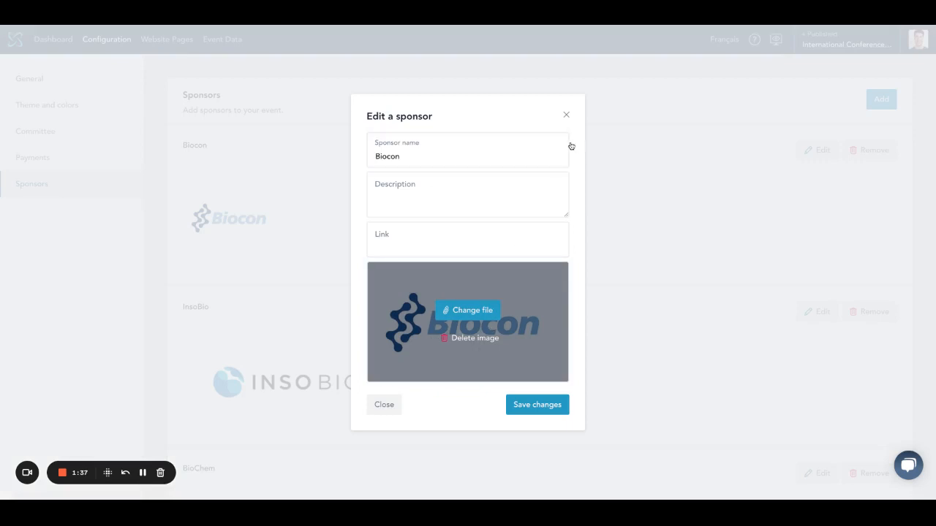
left_click(566, 115)
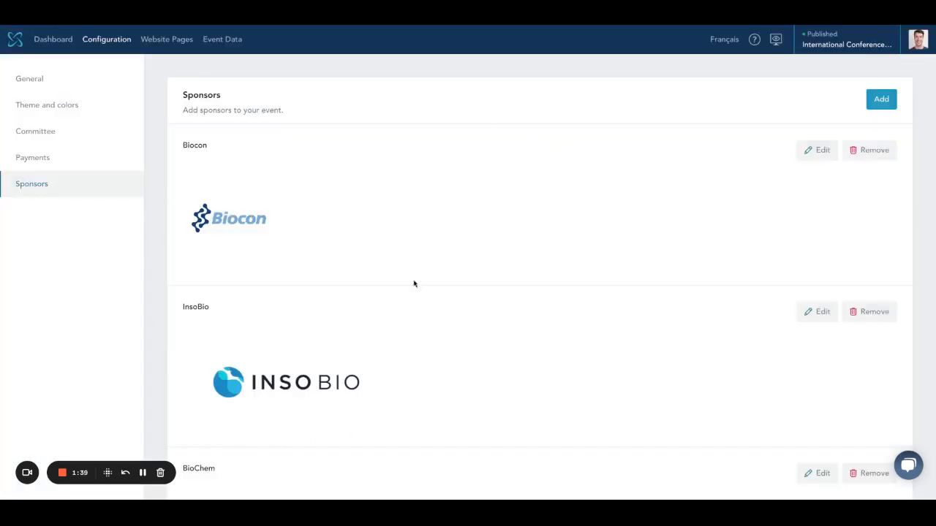
Edit the website menu so that the Schedule page comes directly after Participants.
mouse_move(168, 43)
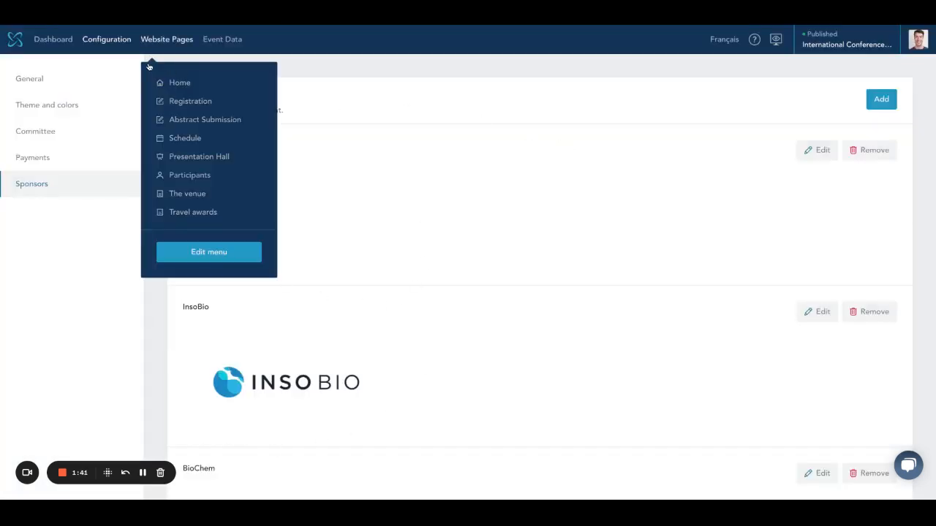
left_click(155, 68)
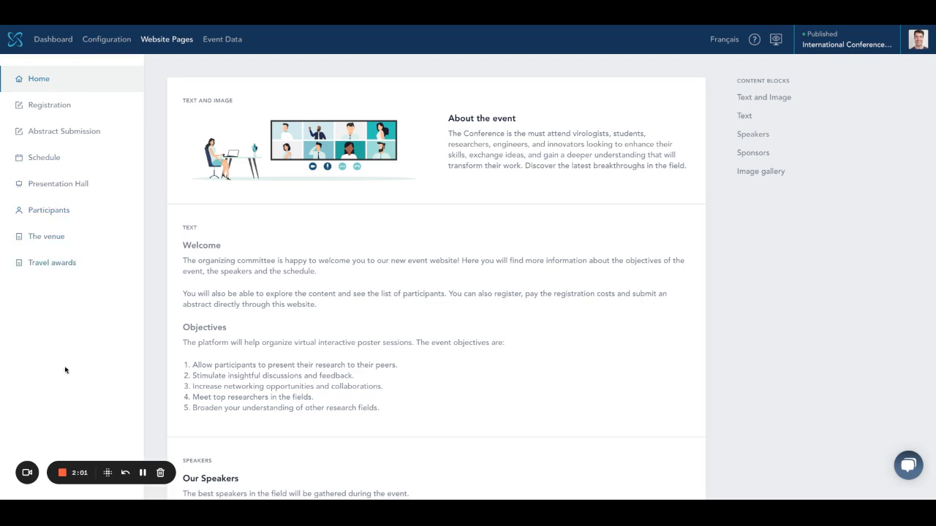
mouse_move(167, 42)
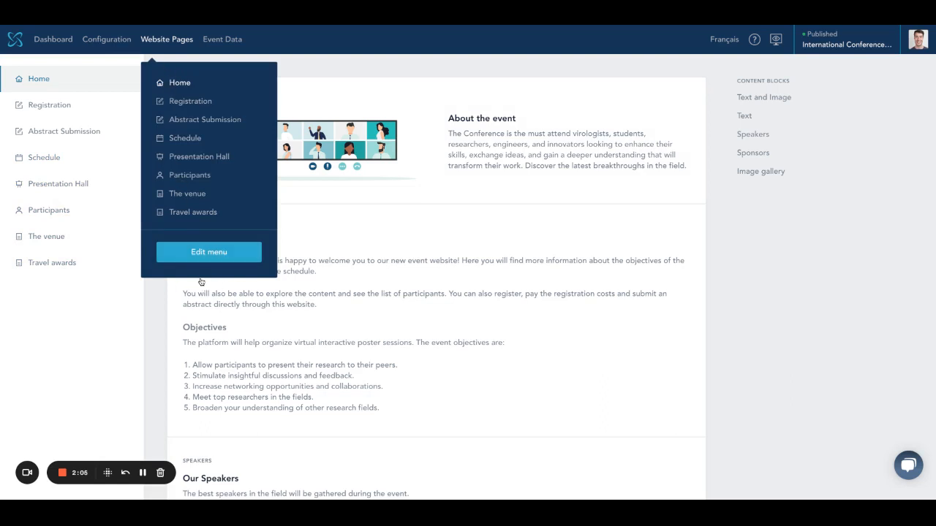
left_click(209, 253)
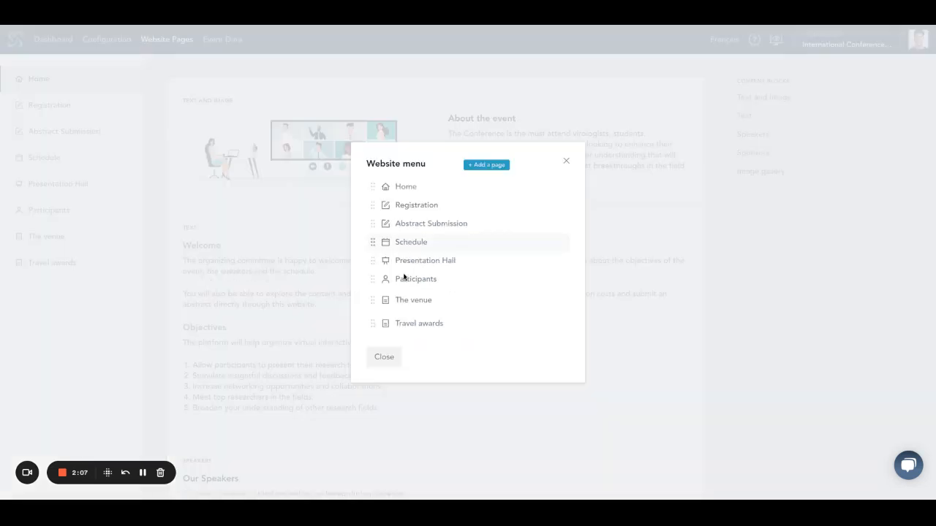
left_click_drag(372, 271, 371, 269)
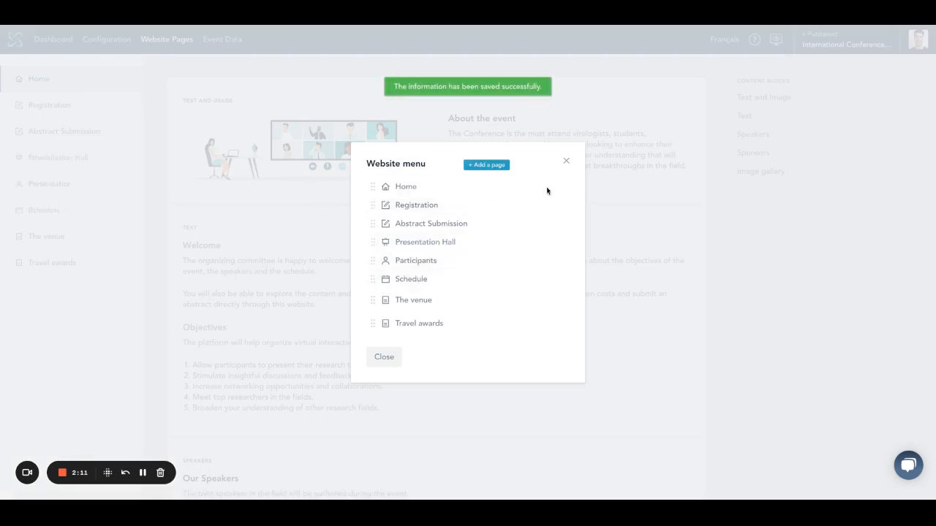
left_click(566, 161)
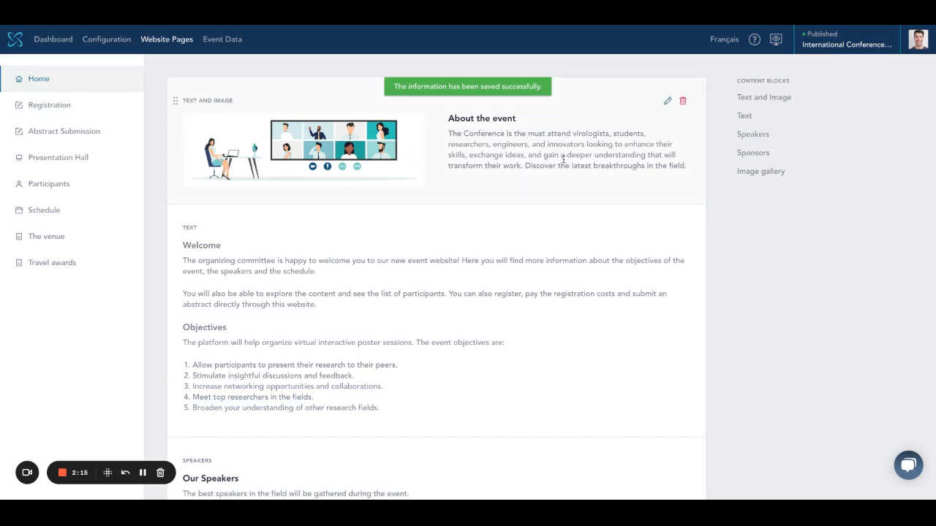
Examine the content types that can be added to the Home page and the "About the event" block's settings.
scroll(474, 343, "down", 10)
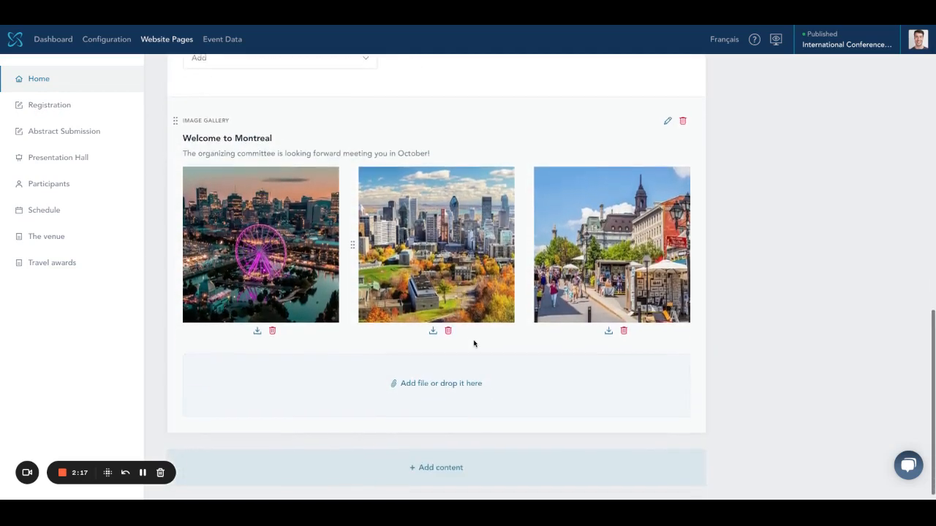
left_click(441, 474)
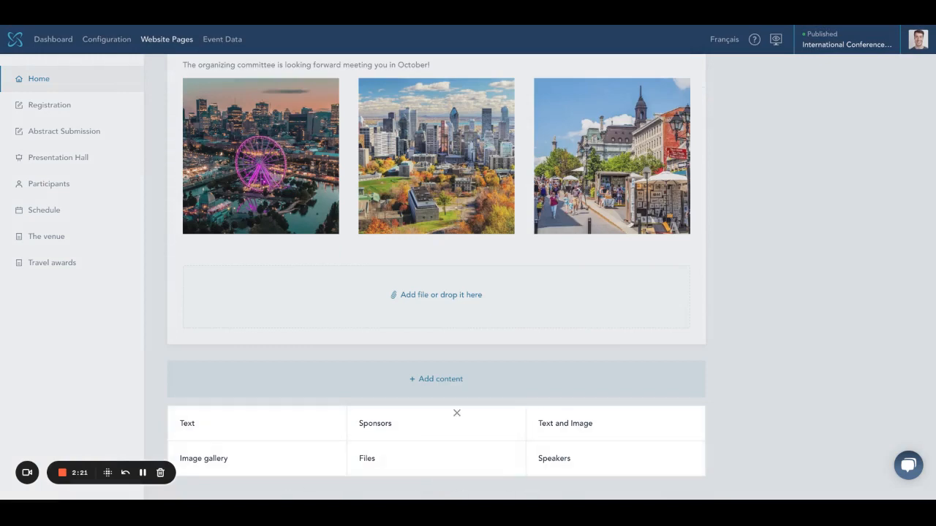
left_click(455, 410)
scroll(454, 413, "up", 10)
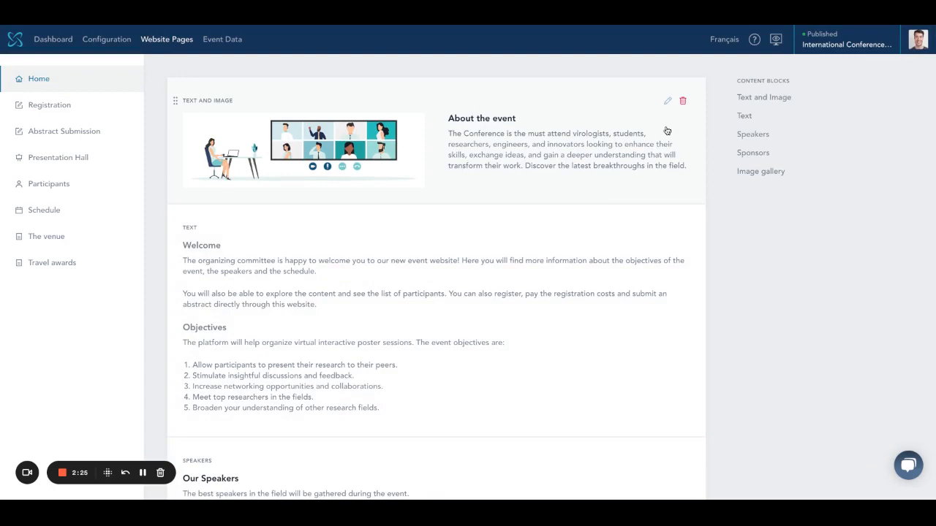
left_click(667, 100)
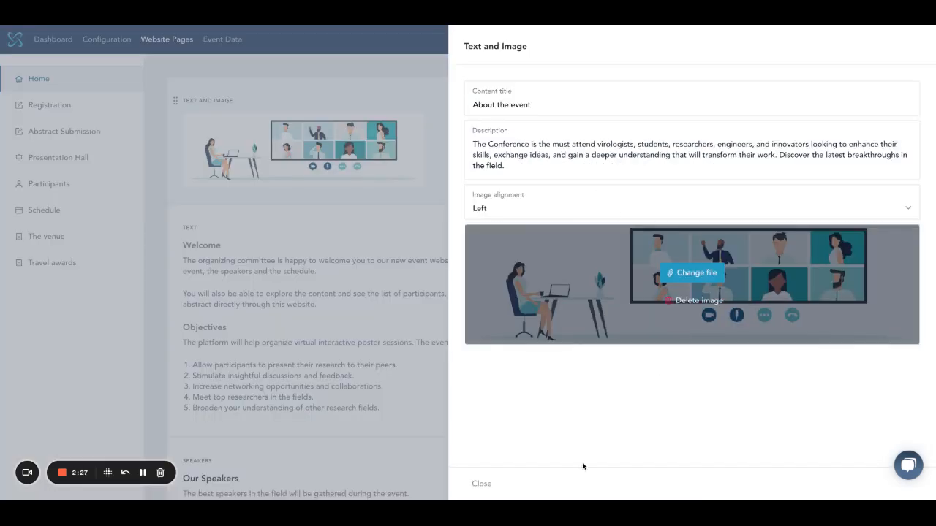
left_click(481, 484)
View the first listed speaker's details and the "Thanks to our sponsors" block's settings without changing them.
scroll(446, 423, "down", 5)
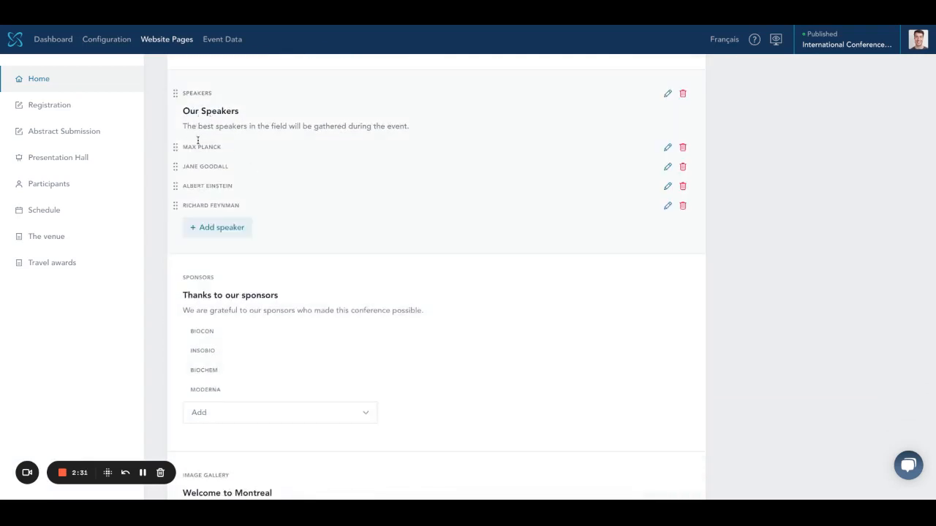
mouse_move(174, 171)
left_mouse_down()
mouse_move(174, 150)
mouse_move(174, 171)
left_mouse_up()
left_click(669, 172)
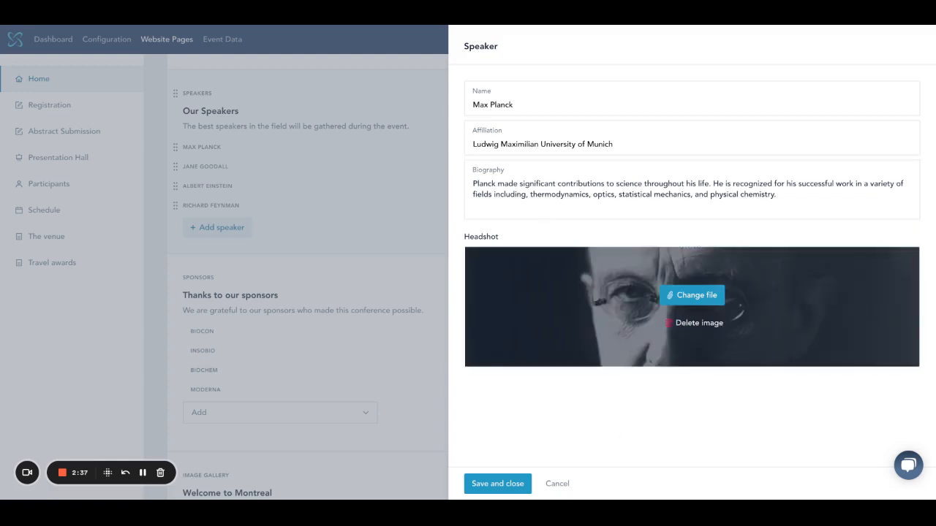
left_click(557, 484)
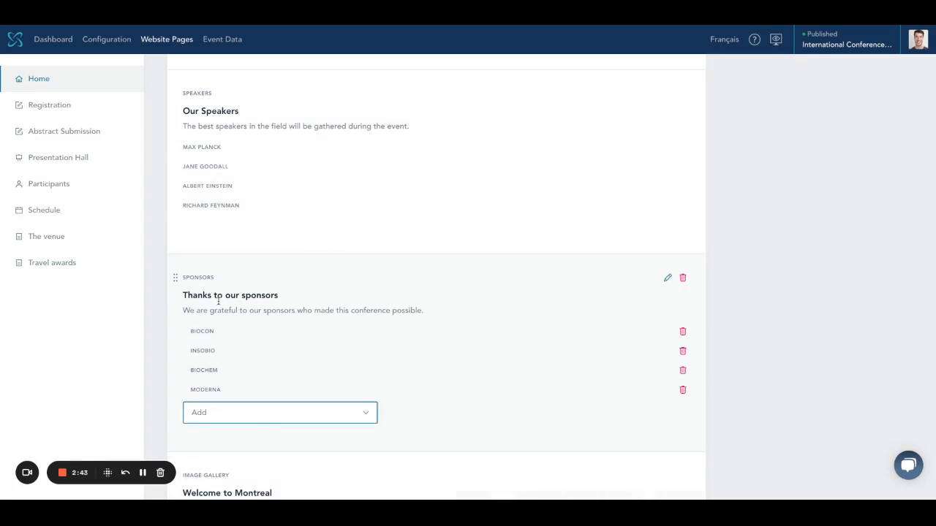
left_click(667, 278)
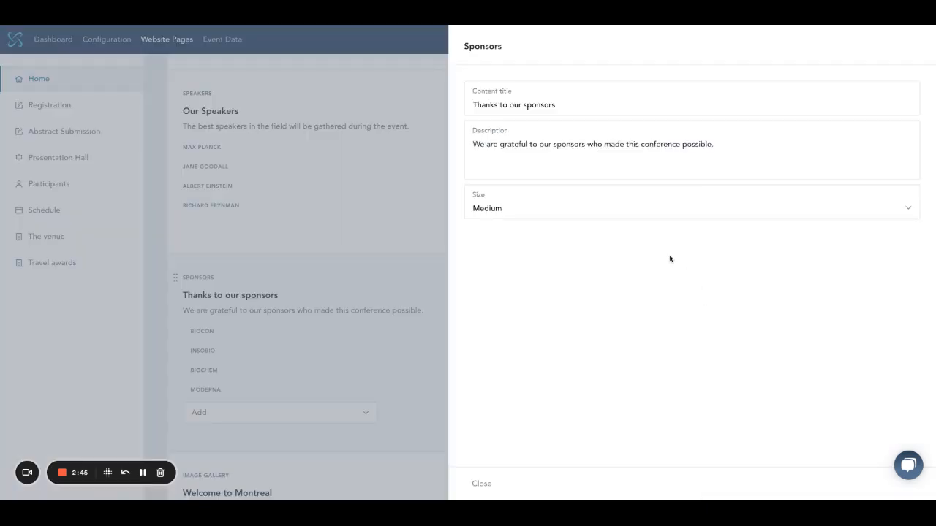
left_click(479, 483)
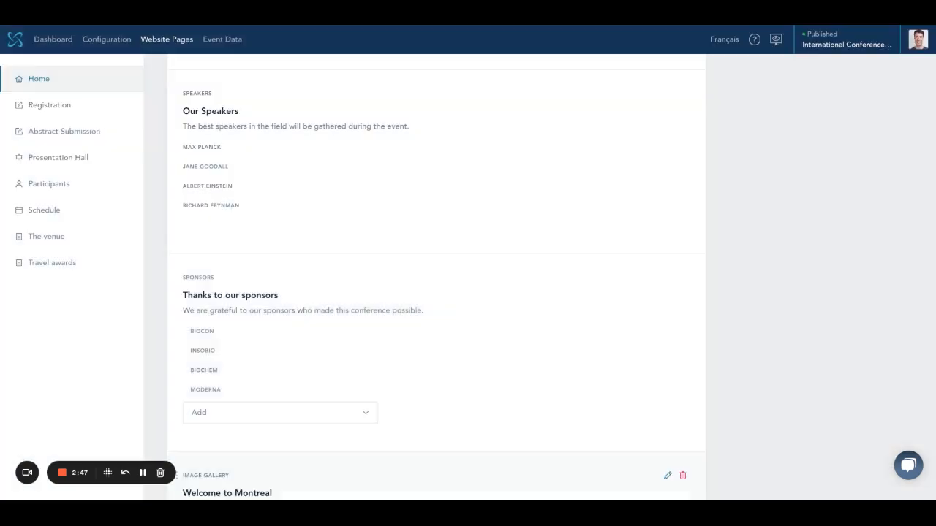
Review the registration form's fields on the Registration page and open the Abstract Submission page.
left_click(51, 131)
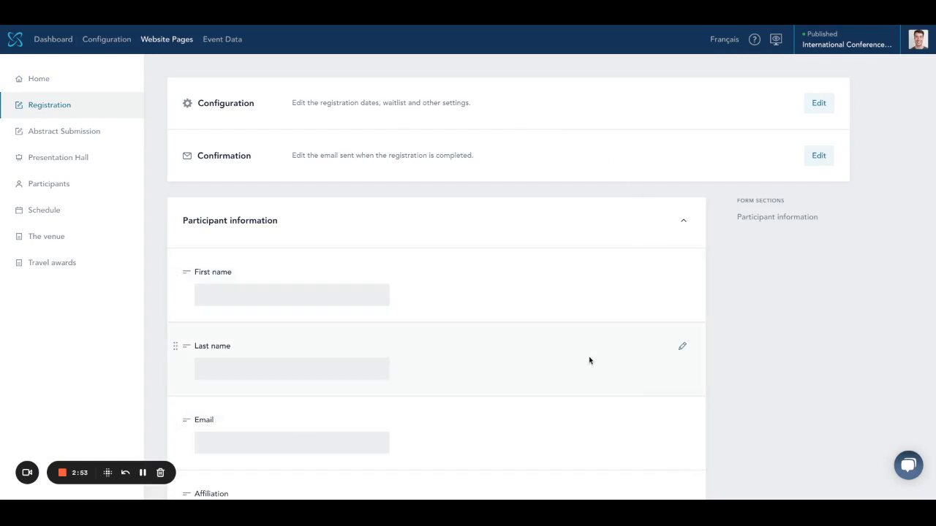
scroll(443, 298, "down", 3)
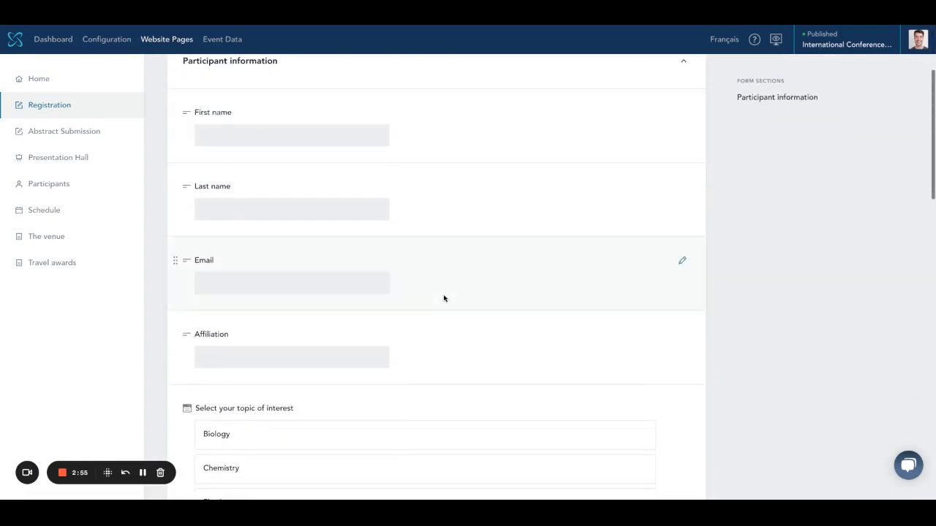
scroll(490, 374, "down", 2)
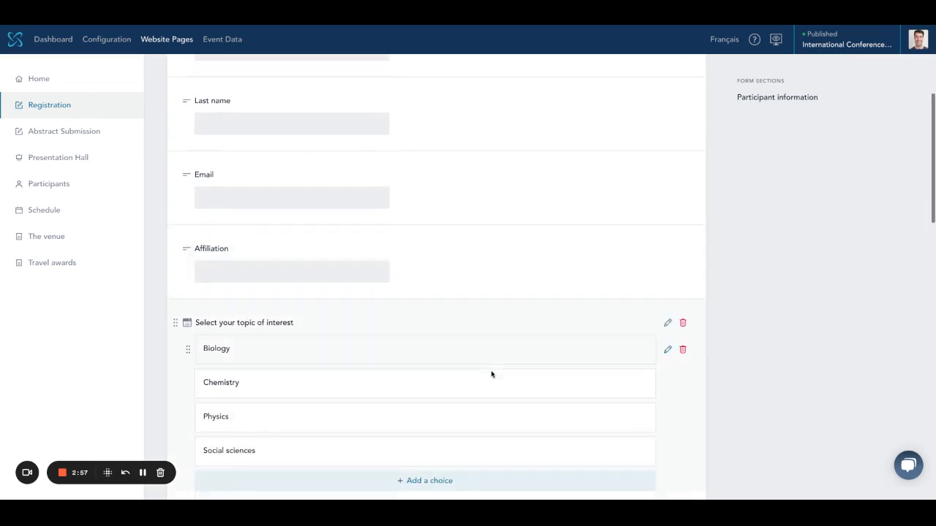
scroll(286, 196, "up", 5)
left_click(58, 131)
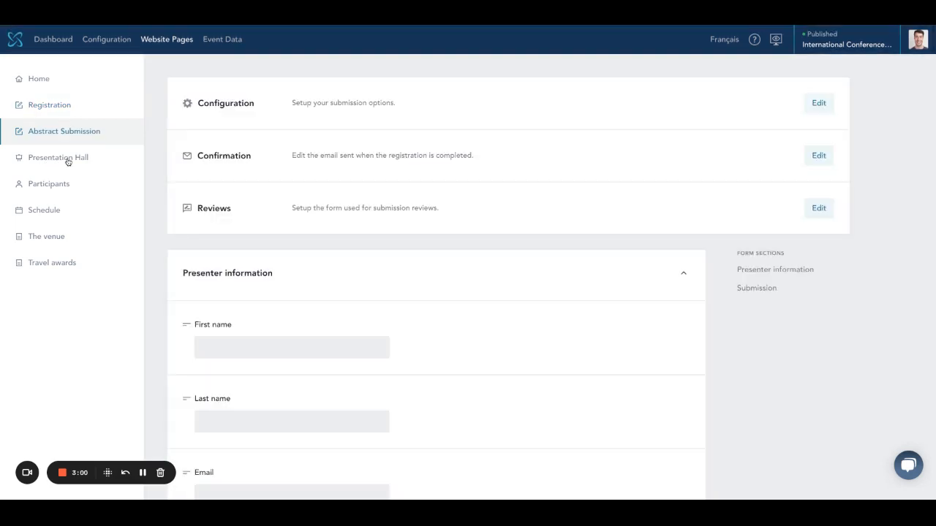
View the Presentation Hall page's configuration, including the submissions visibility options and the selectable visible fields, without changing anything.
left_click(68, 162)
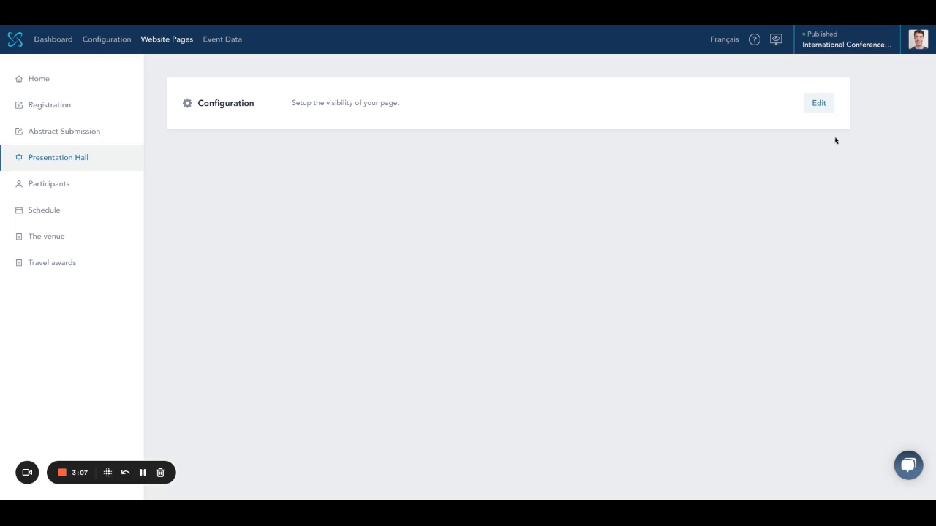
left_click(818, 103)
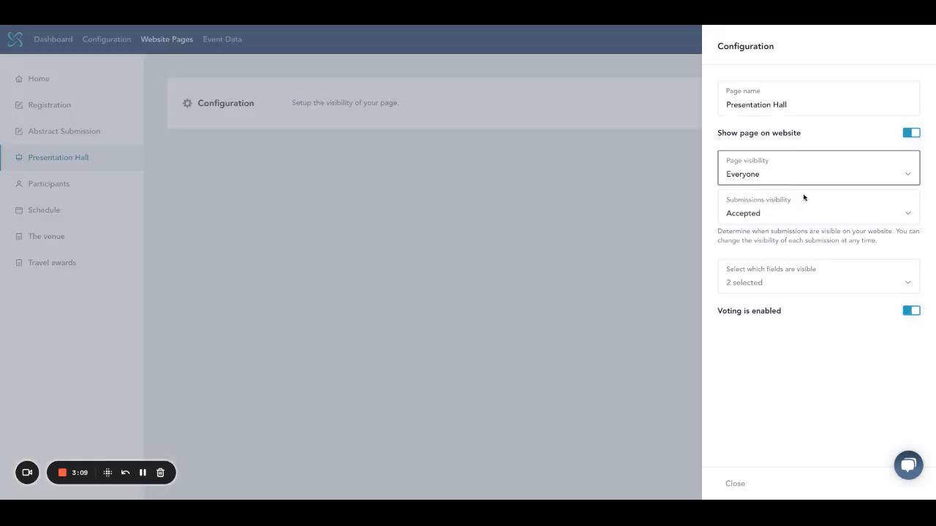
left_click(760, 212)
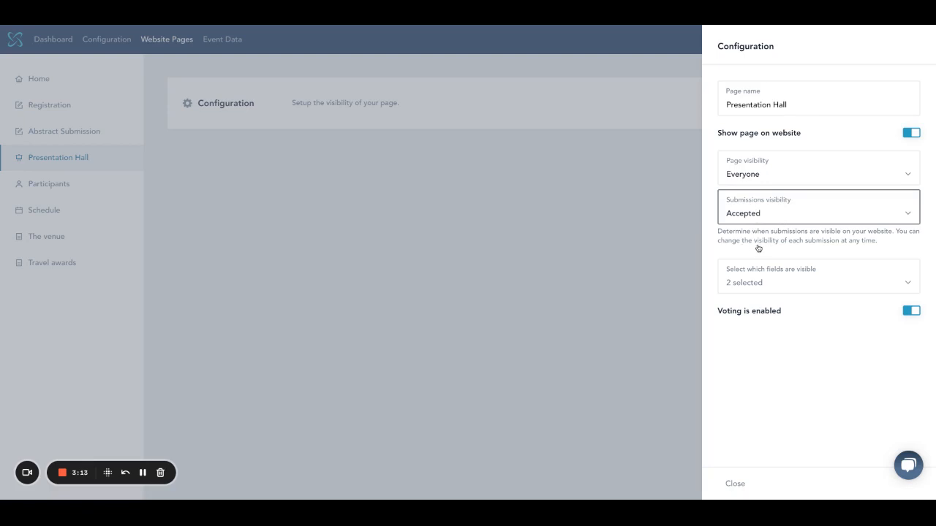
left_click(770, 218)
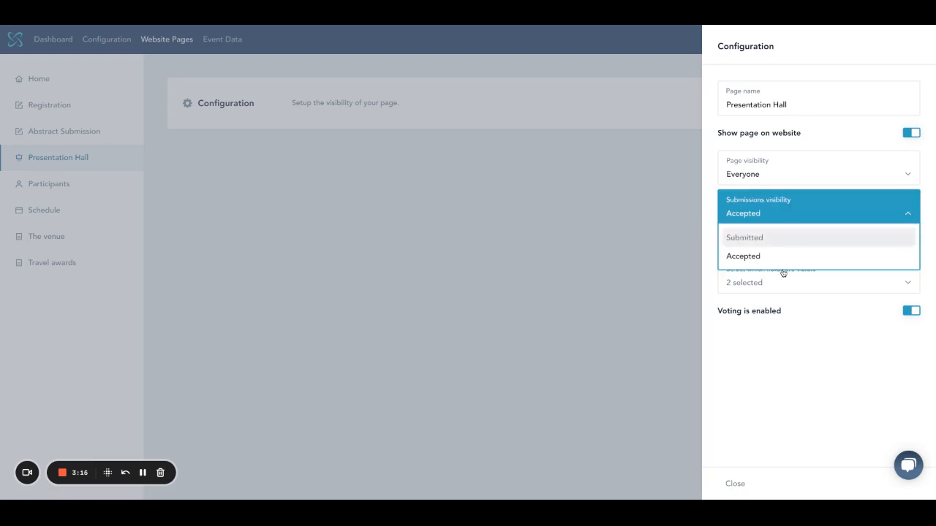
left_click(796, 423)
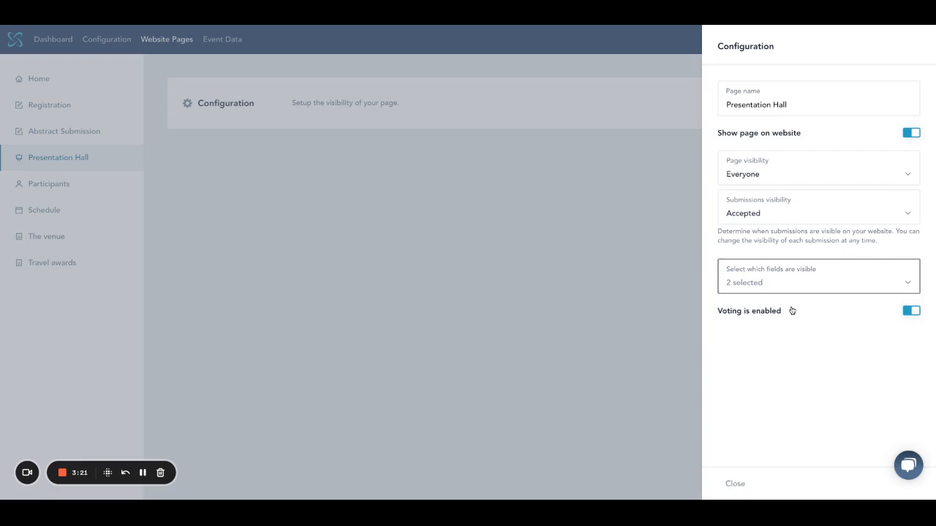
left_click(790, 285)
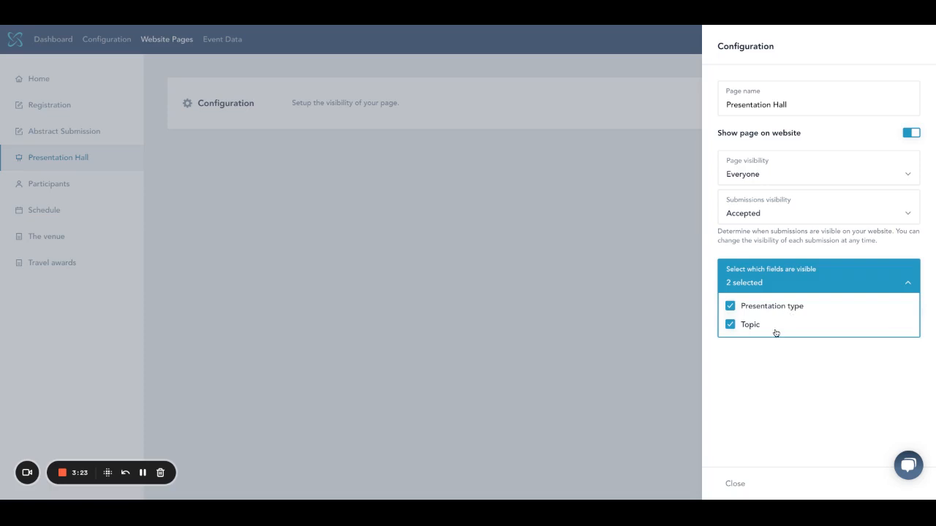
left_click(755, 481)
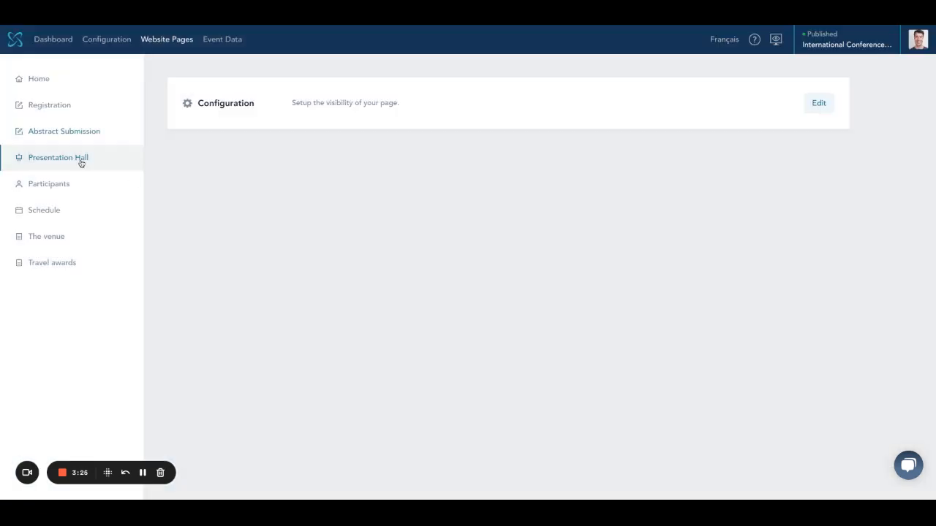
View the Schedule page and open the Participants table in the event data.
left_click(60, 185)
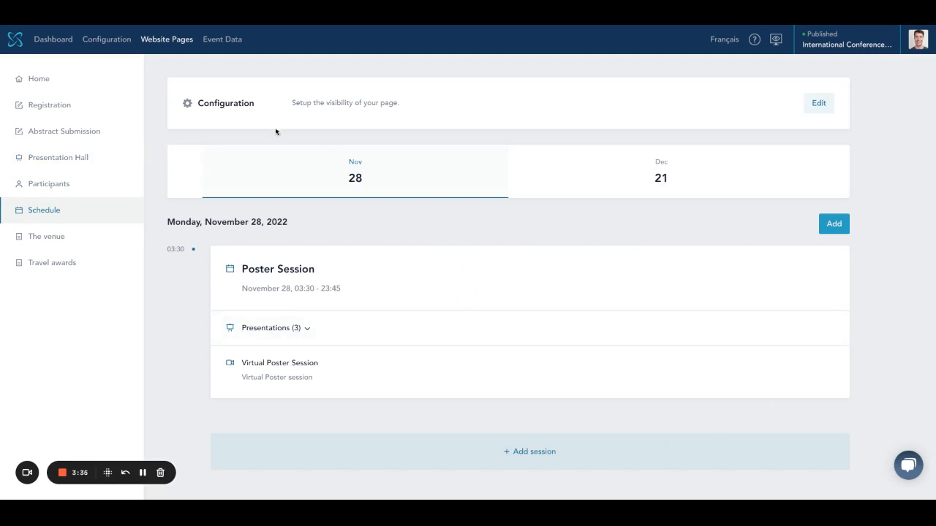
mouse_move(221, 68)
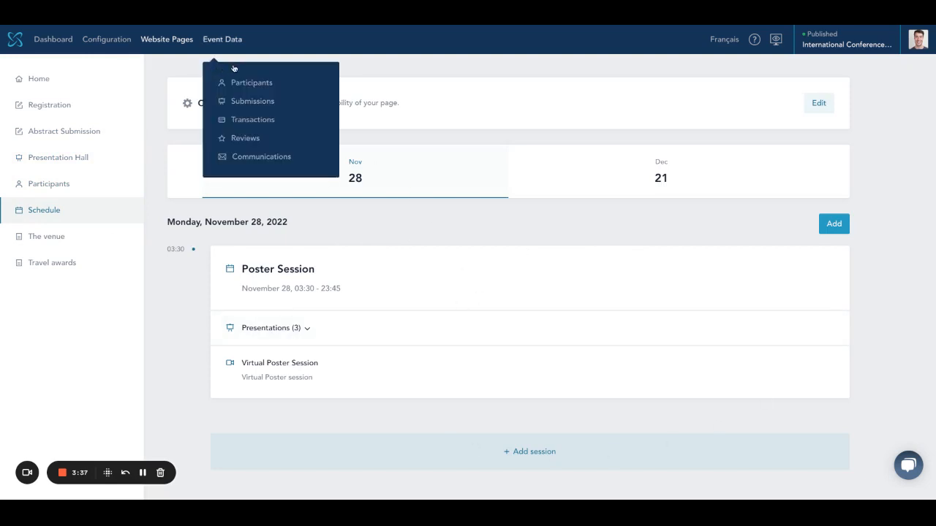
left_click(257, 108)
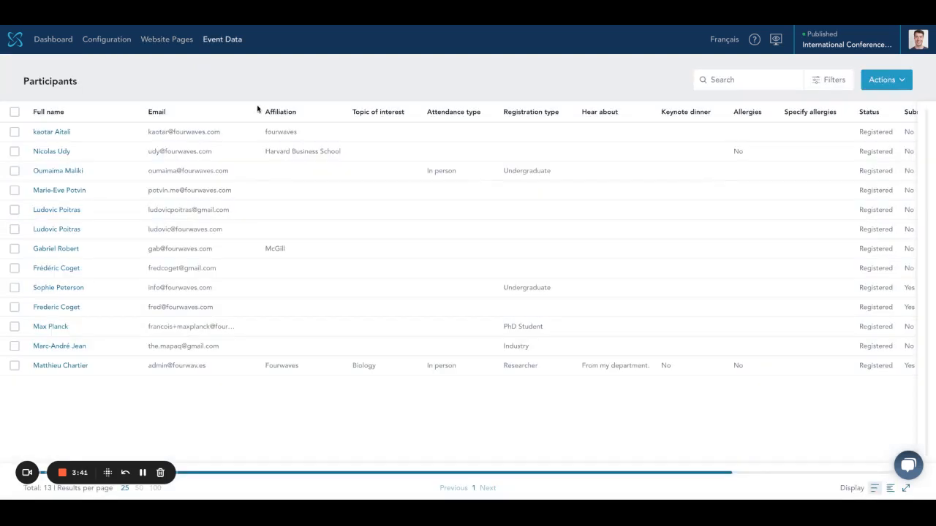
Open the Submissions table in the event data and select the second and third submissions to view the available bulk actions.
mouse_move(214, 61)
left_click(252, 102)
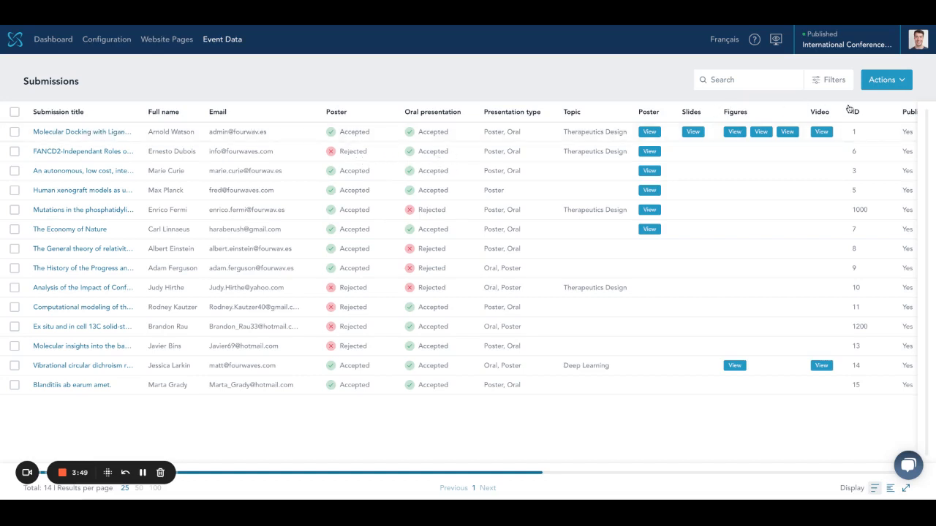
left_click(15, 151)
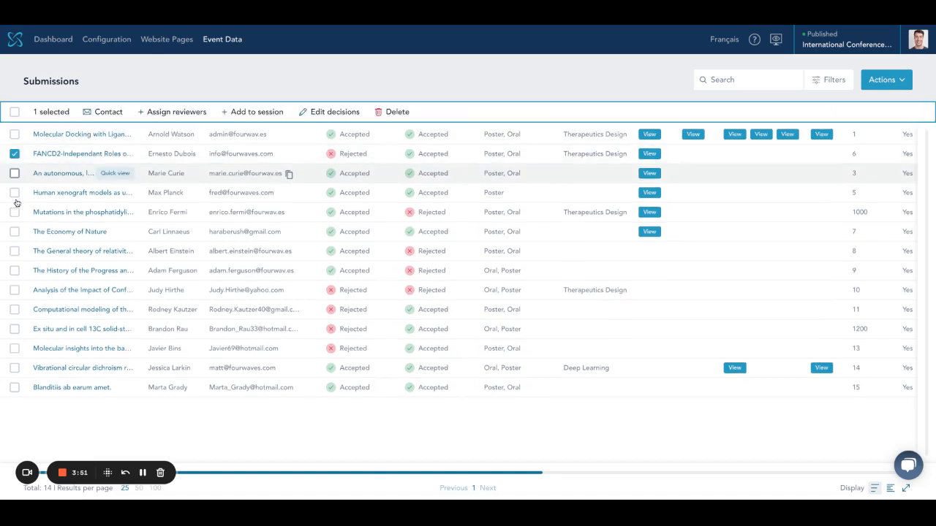
left_click(15, 173)
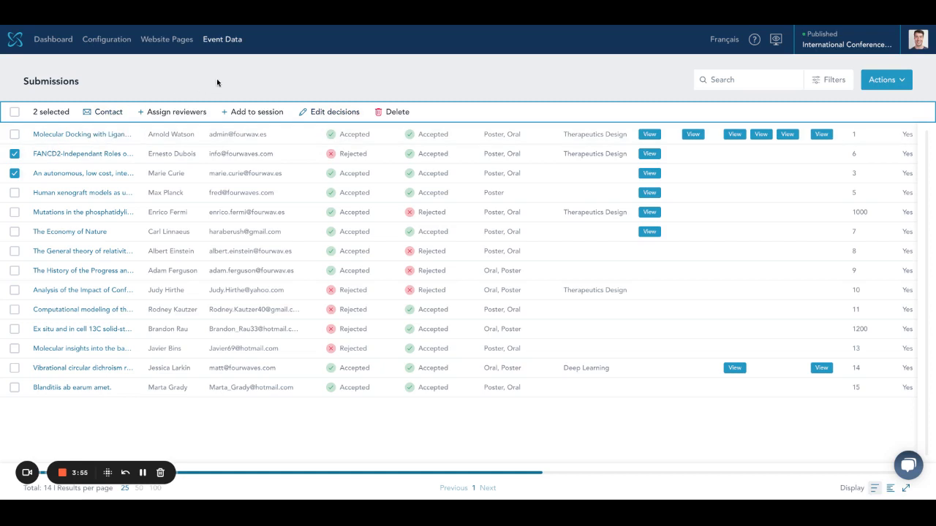
left_click(222, 38)
Preview the public event website, looking through the Home page's content and the Registration page.
left_click(777, 68)
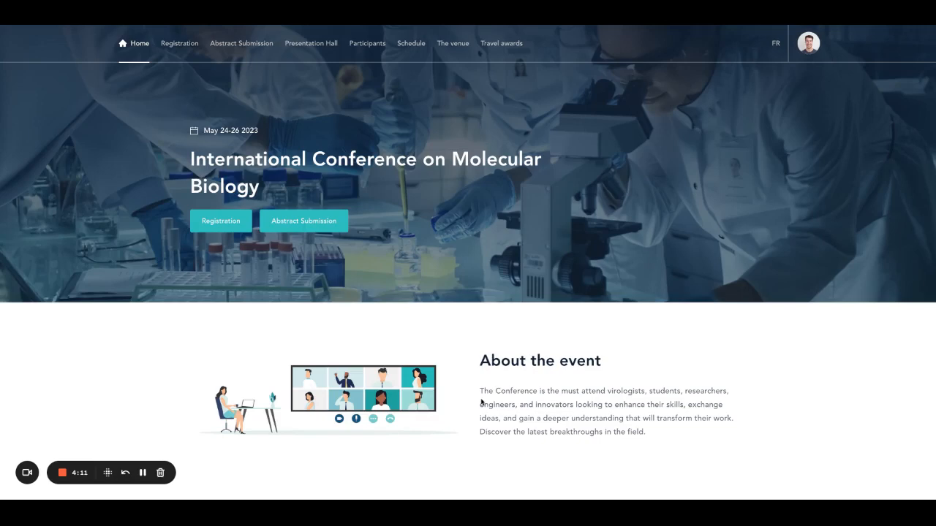
scroll(481, 401, "down", 2)
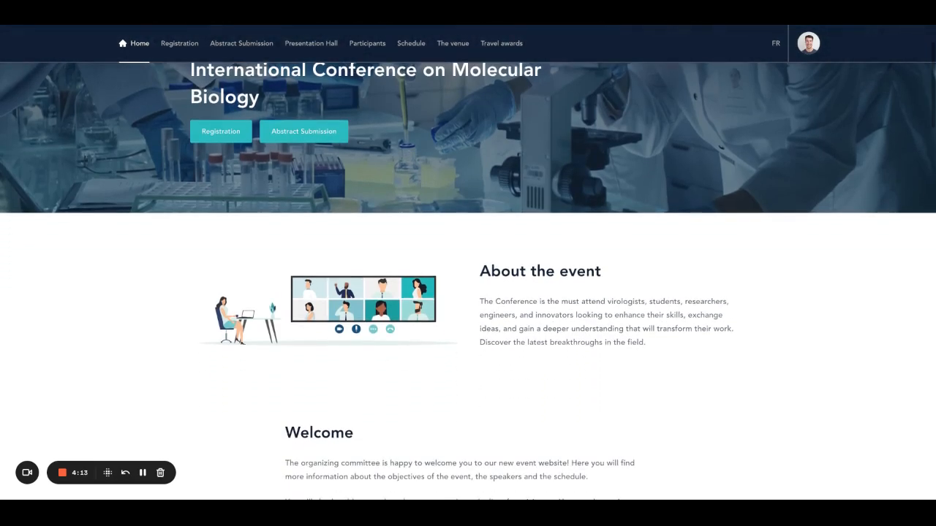
scroll(483, 403, "down", 1)
scroll(468, 277, "down", 8)
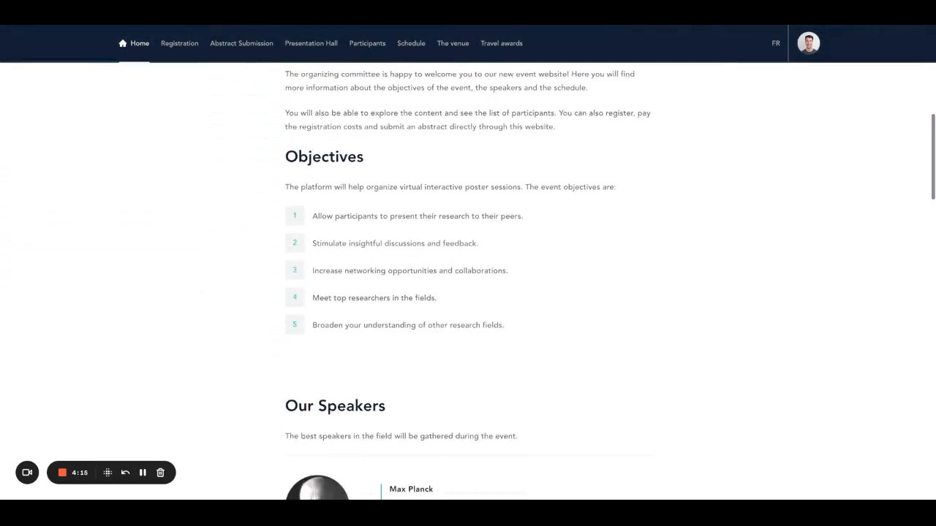
scroll(188, 117, "up", 8)
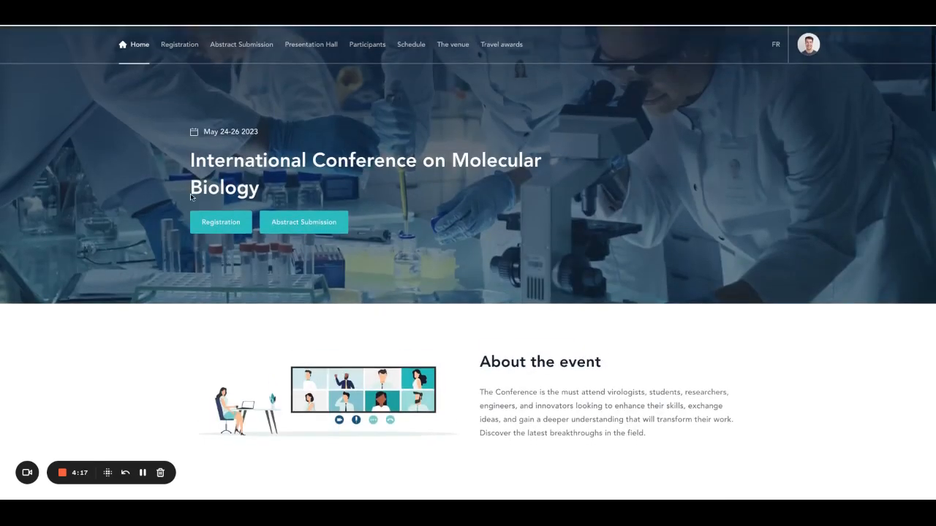
left_click(179, 46)
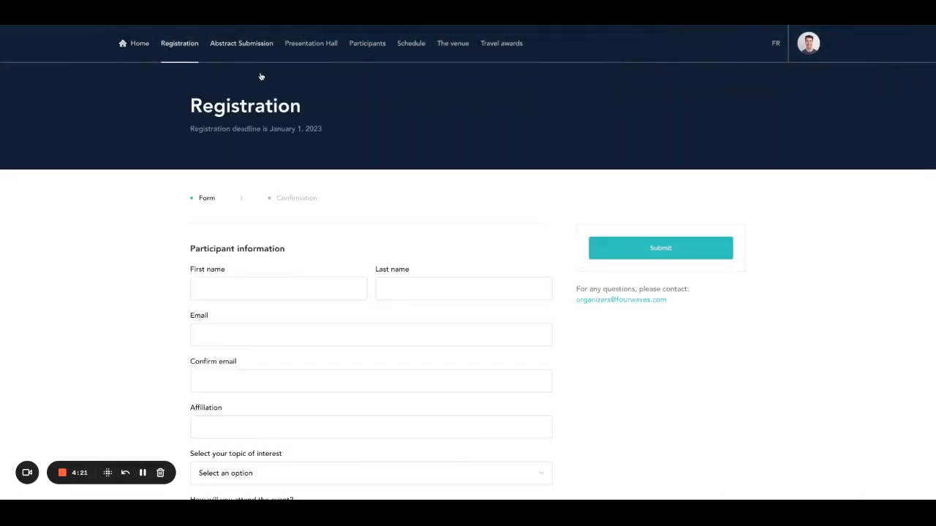
Return to the organizer panel and view the contextual help articles for the Registration page.
mouse_move(807, 74)
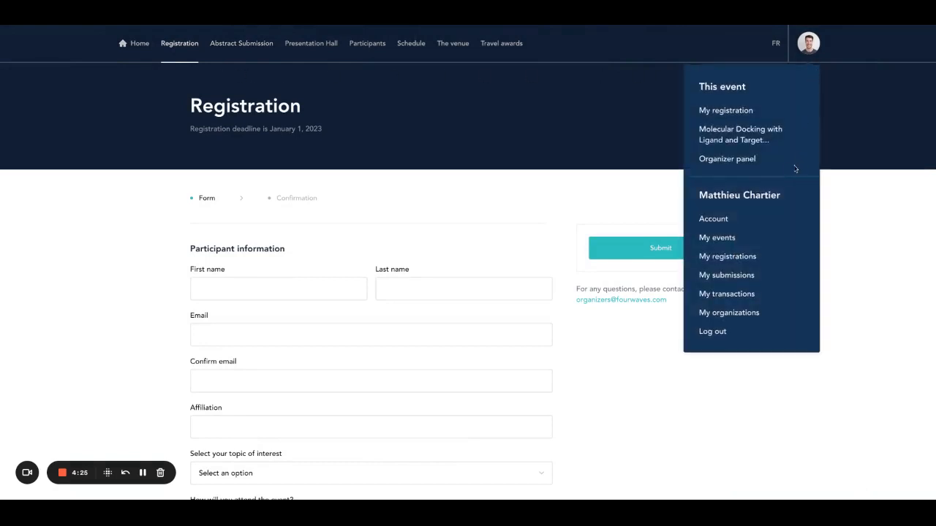
left_click(720, 187)
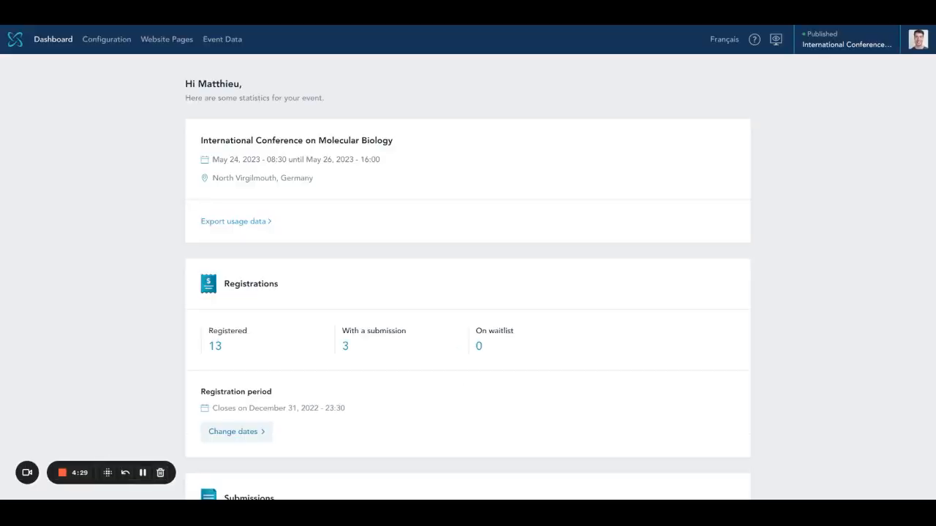
left_click(162, 39)
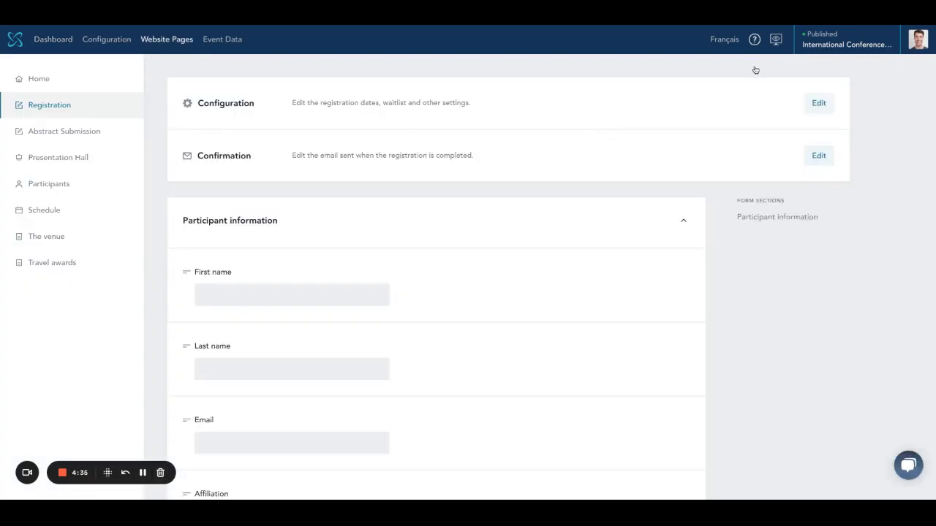
left_click(754, 40)
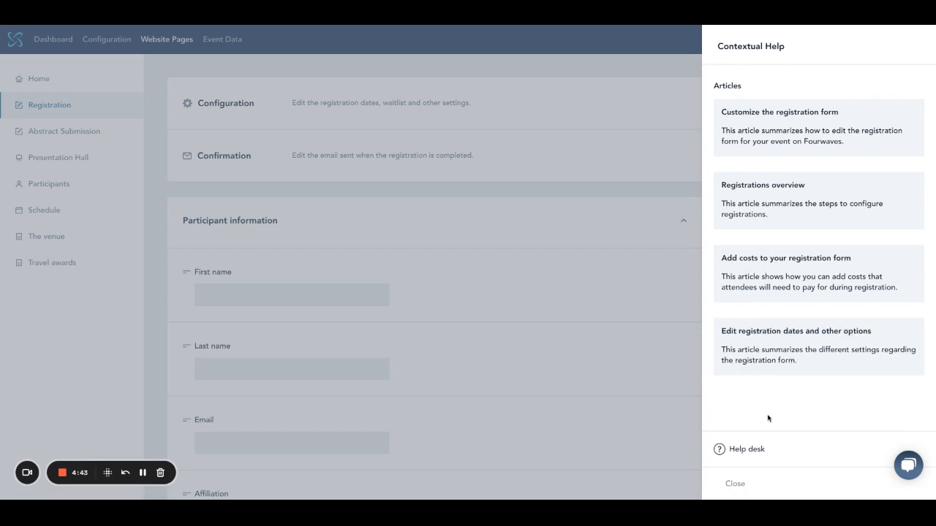
left_click(734, 483)
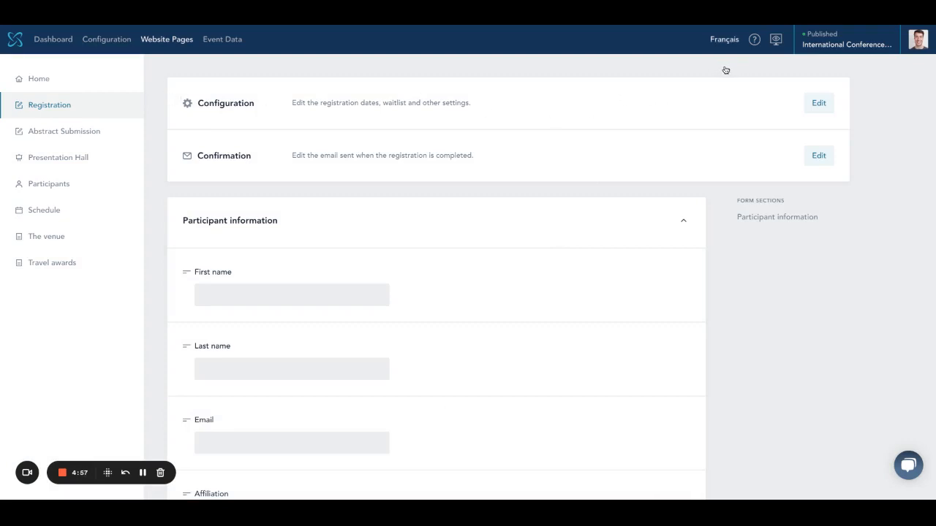
Open the event's general configuration and switch the organizer panel to French to check the French event name.
mouse_move(103, 40)
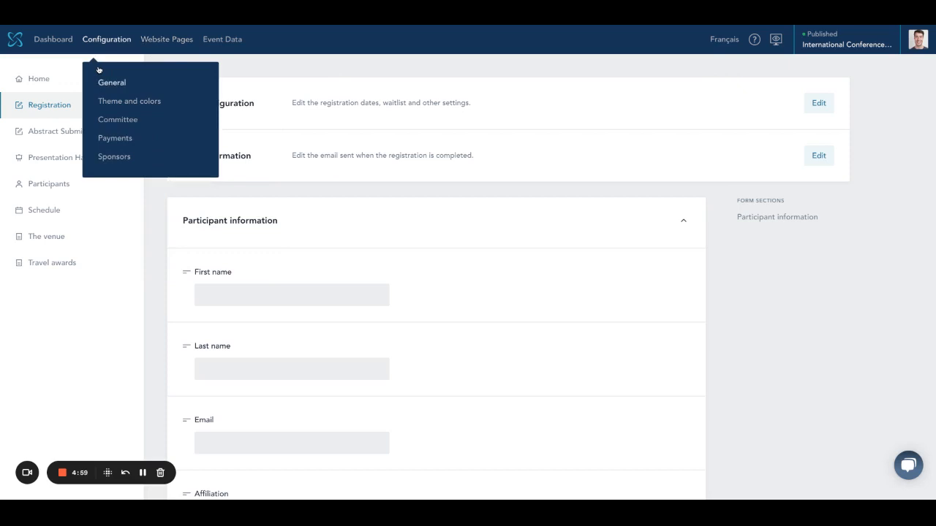
left_click(110, 82)
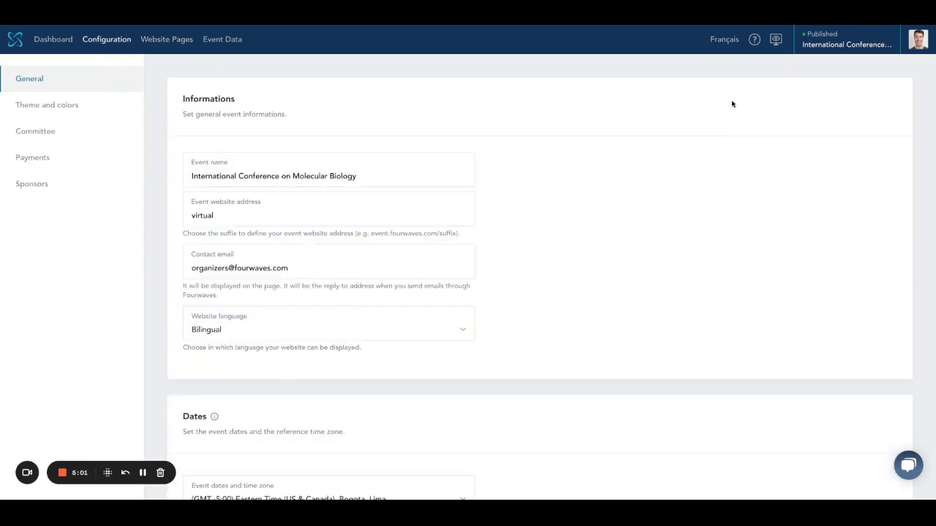
left_click(723, 38)
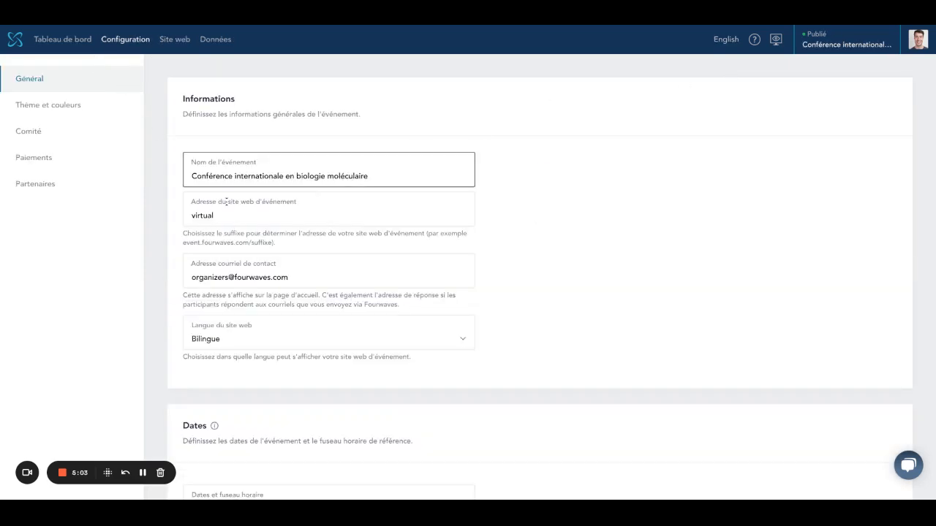
left_click_drag(193, 177, 380, 176)
left_click(385, 177)
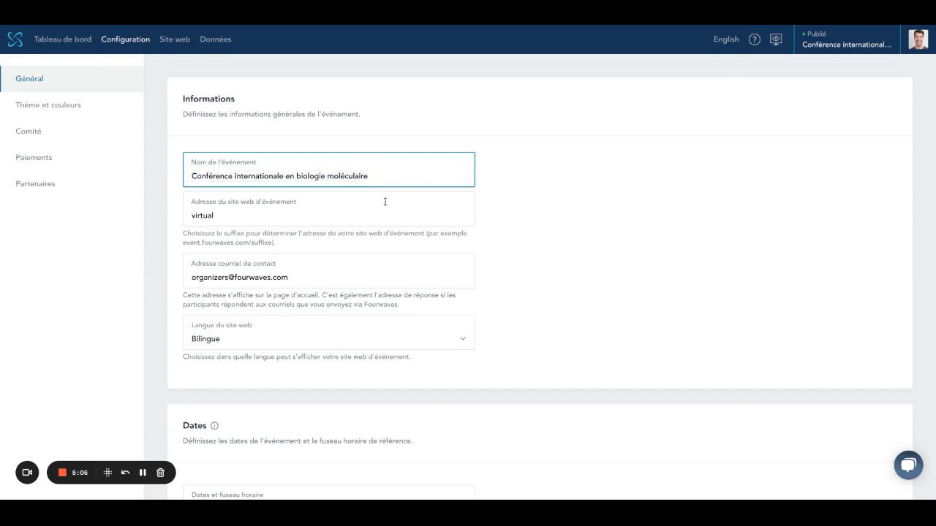
View the French version of the registration form on the Inscription page and go back to the dashboard.
mouse_move(175, 38)
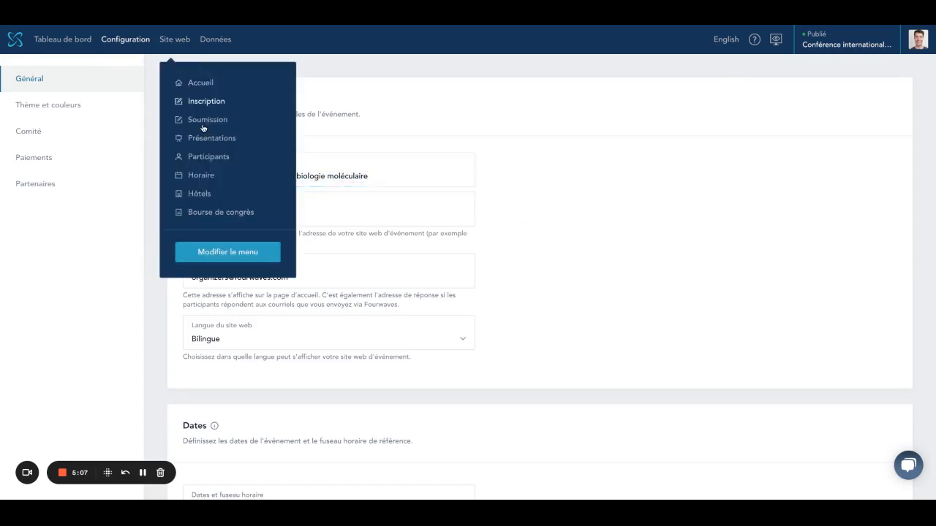
left_click(203, 103)
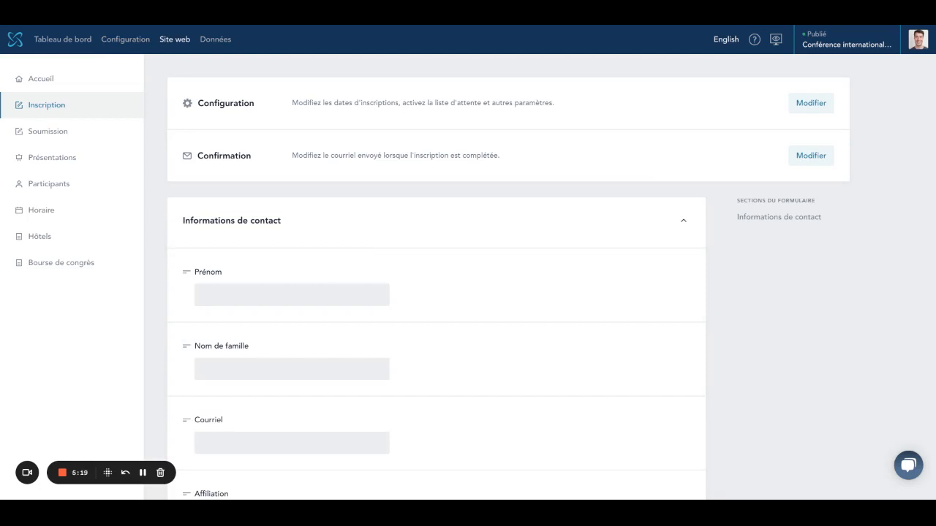
left_click(63, 40)
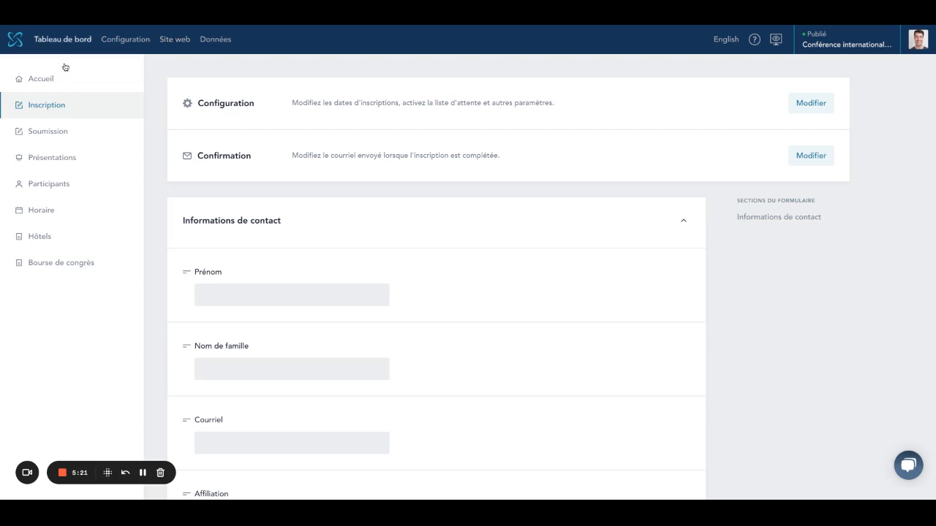